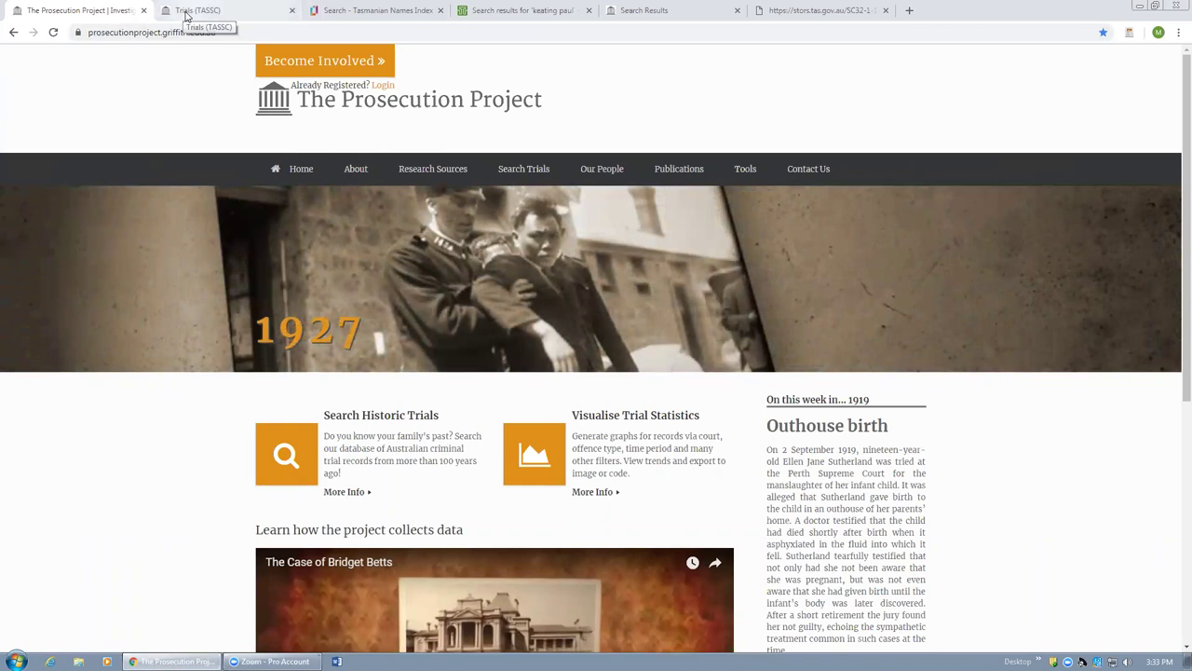
Show the trials of the NSWSC register and open its first listed record for updating
left_click(193, 10)
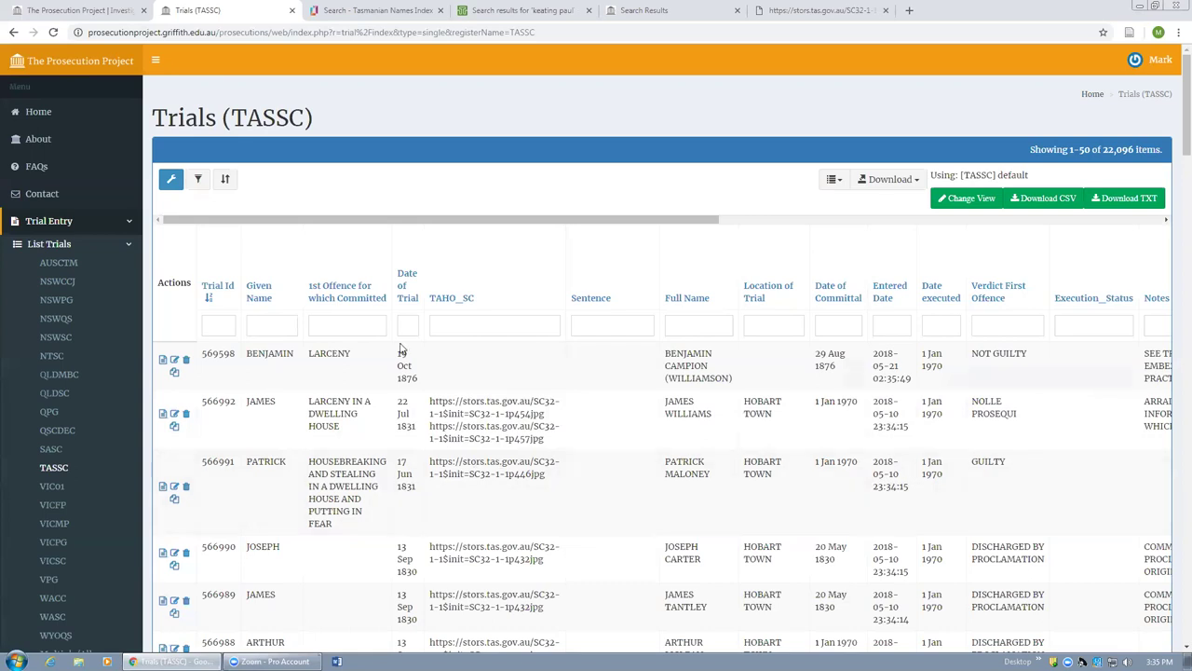
left_click(54, 338)
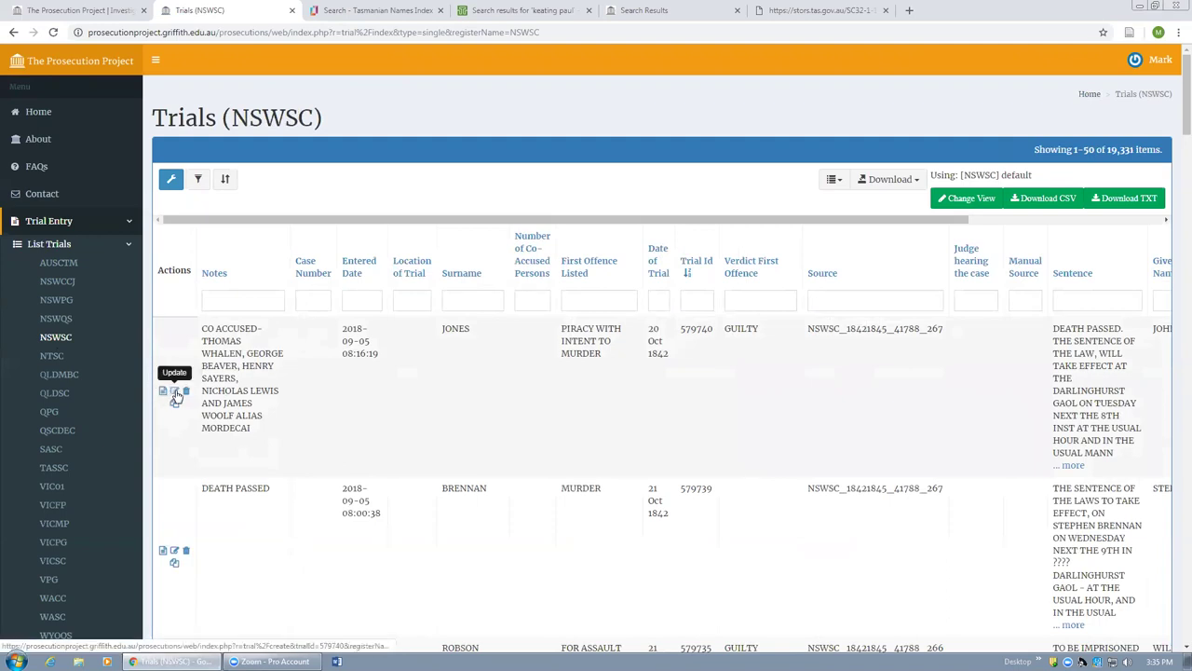
left_click(175, 394)
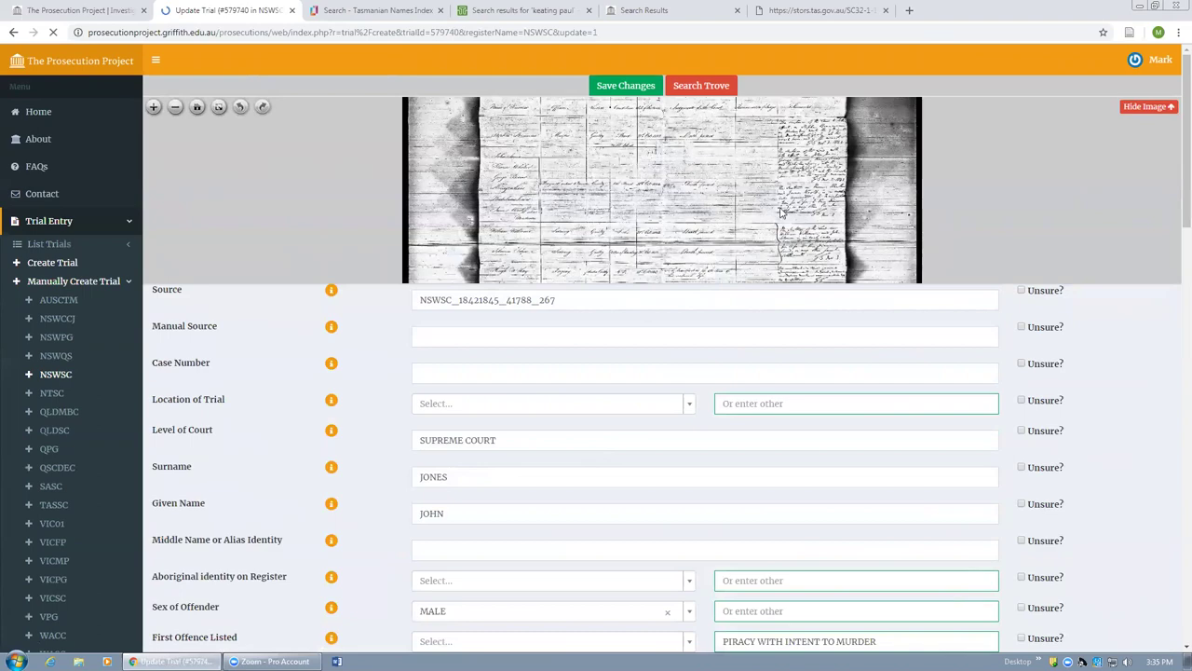
Examine the register page image and the NSWSC record's fields, from Source through the Trove and aggregated category entries
scroll(700, 210, "up", 1)
scroll(704, 201, "up", 2)
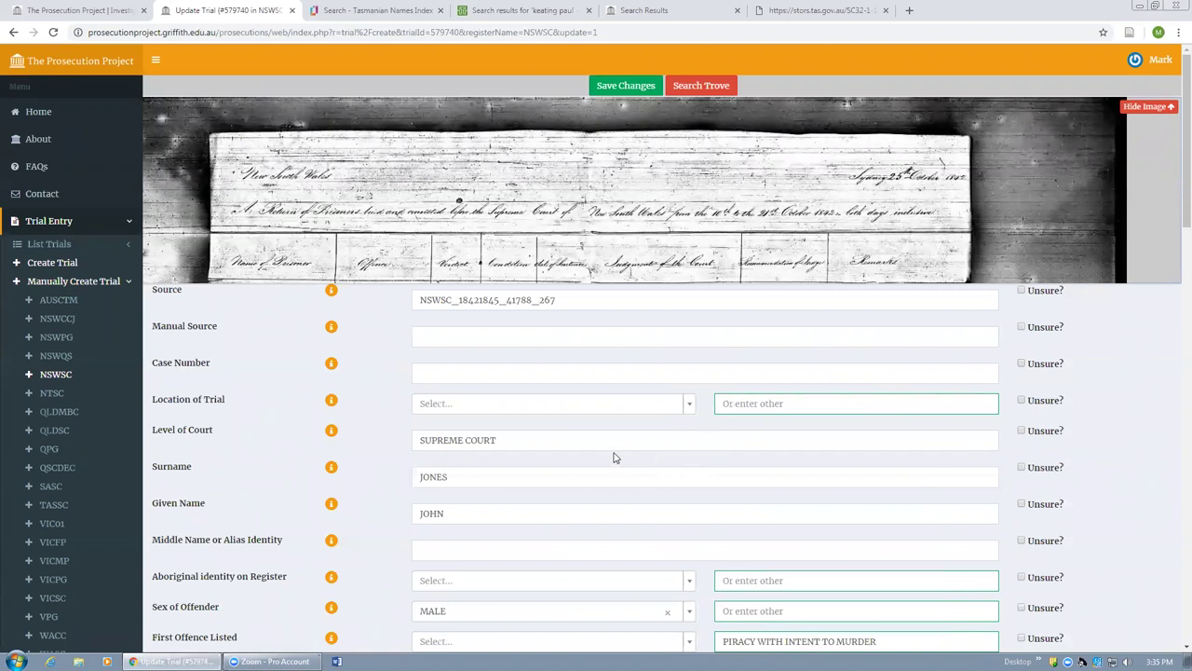
scroll(626, 451, "down", 2)
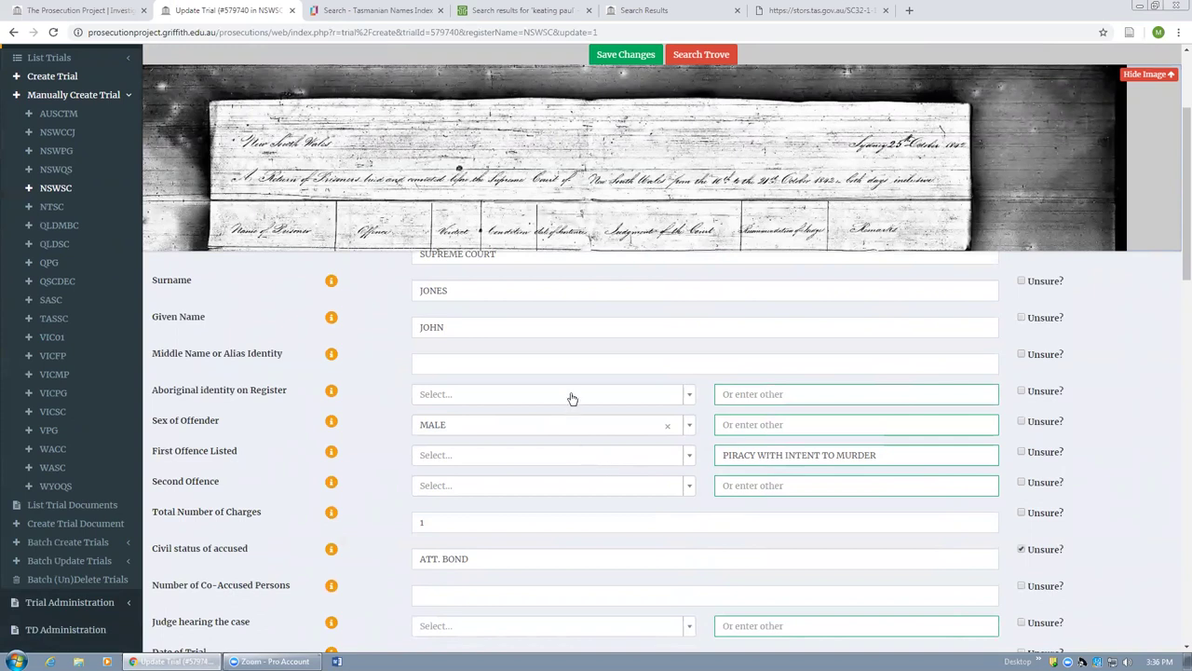
scroll(591, 420, "up", 2)
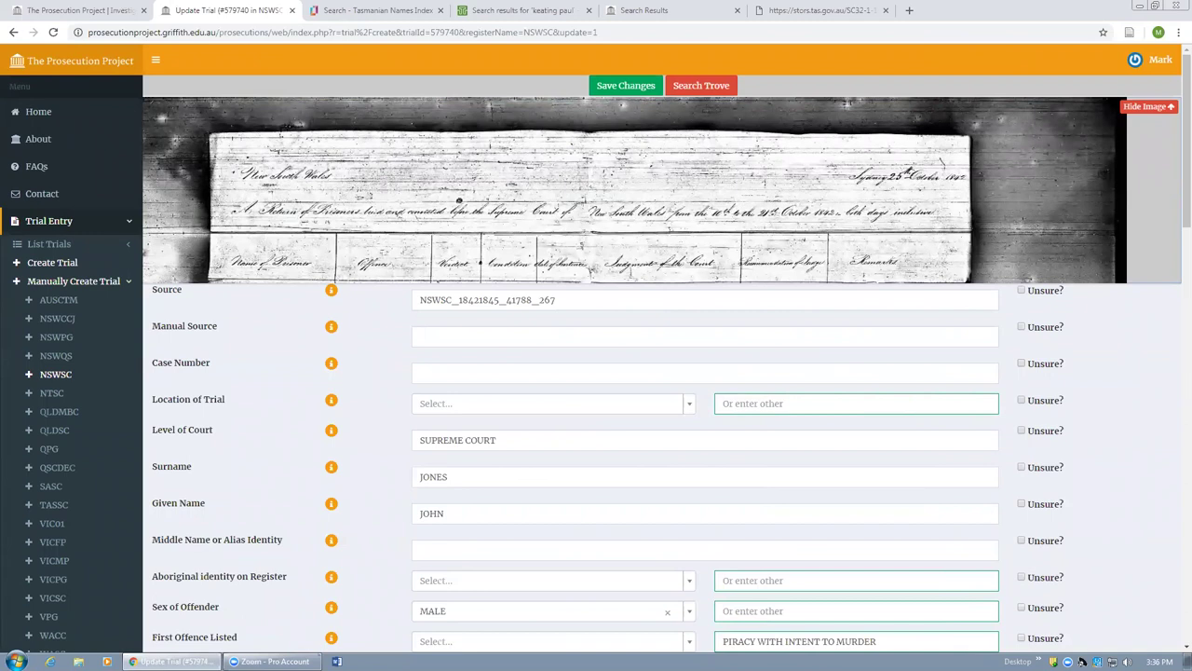
scroll(507, 461, "down", 1)
scroll(508, 463, "down", 2)
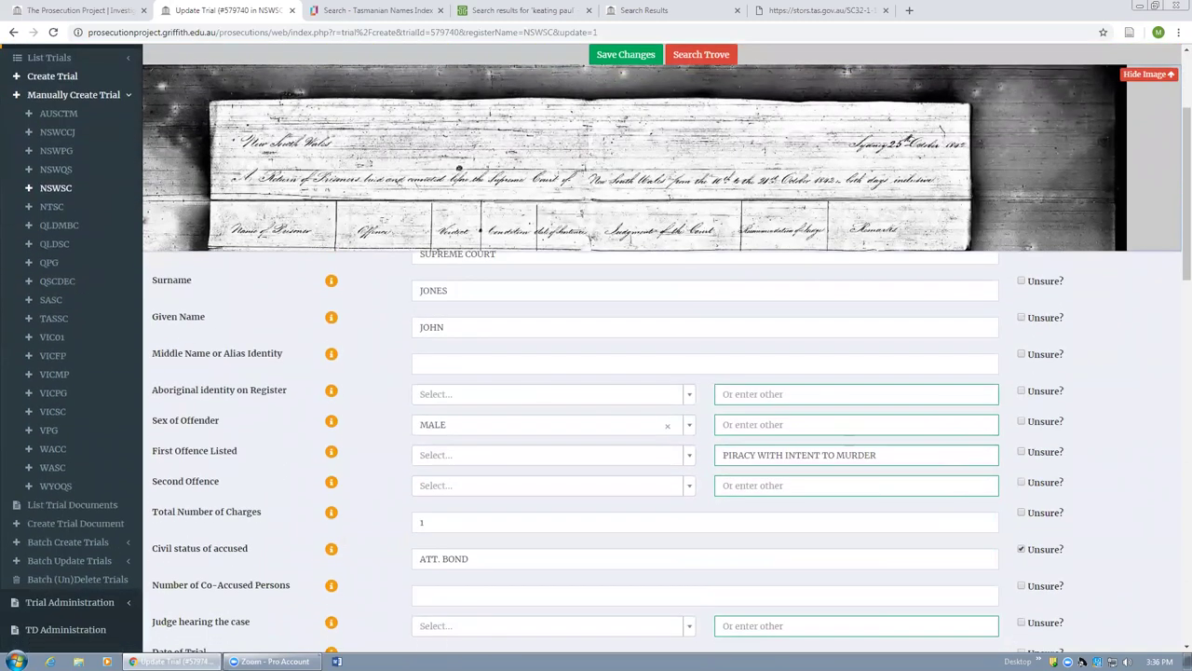
scroll(507, 463, "down", 7)
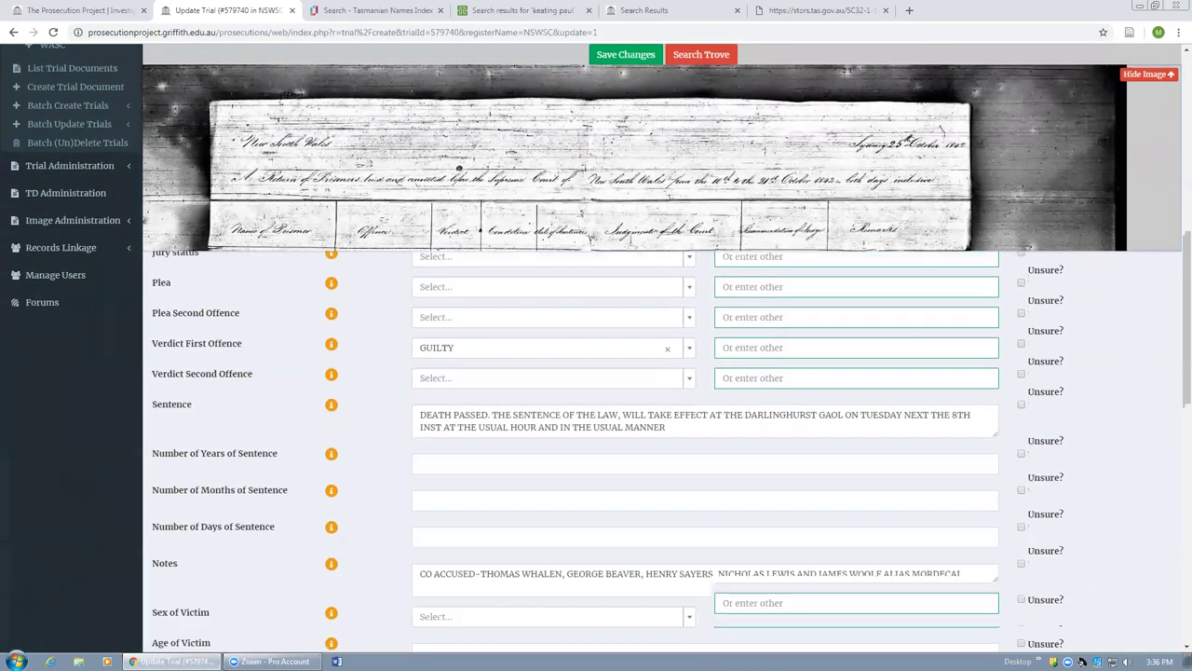
scroll(508, 463, "down", 3)
scroll(508, 463, "down", 7)
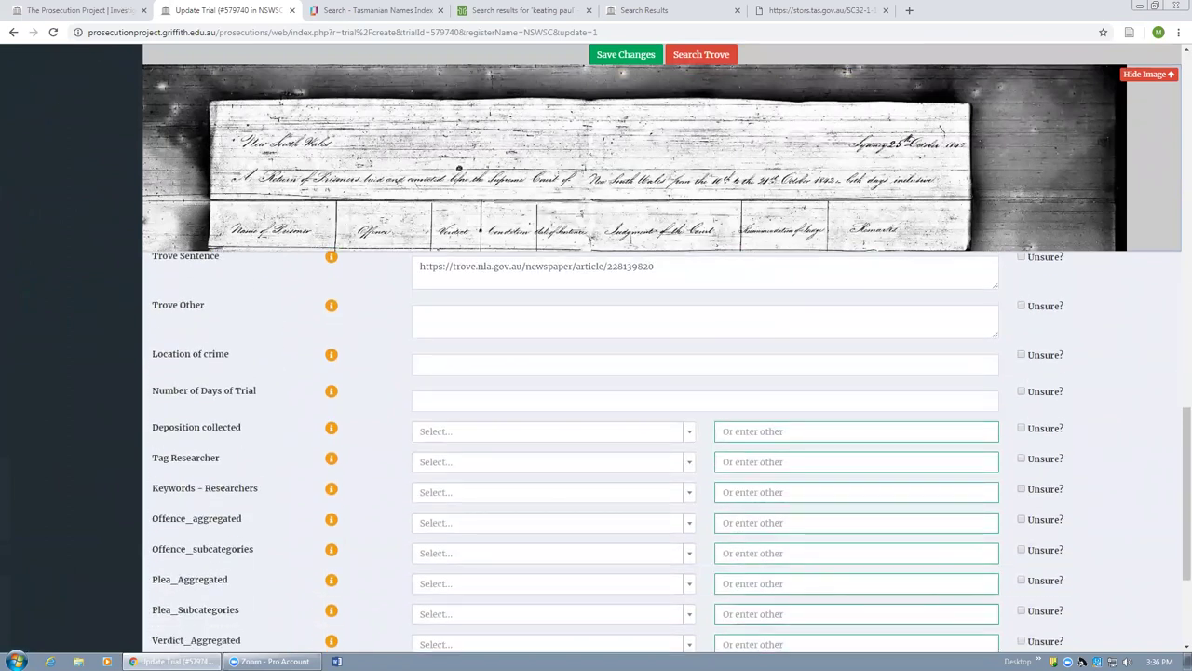
scroll(234, 332, "up", 20)
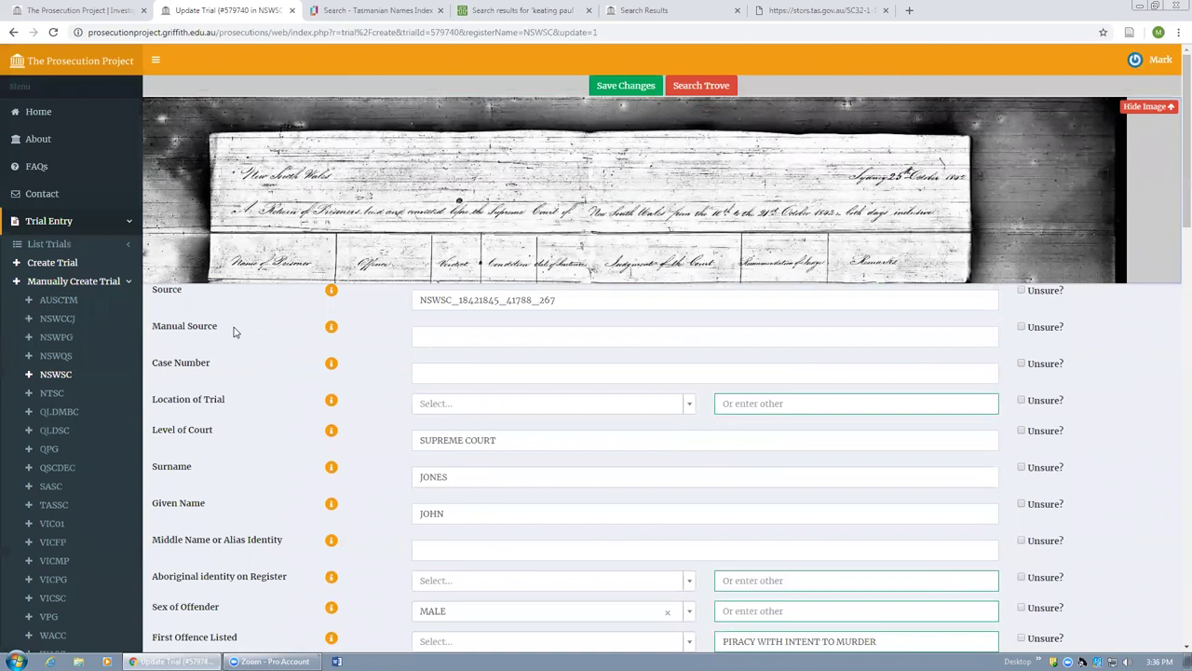
Browse the trial lists of the AUSCTM, QLDMBC and QPG registers one after another
left_click(46, 245)
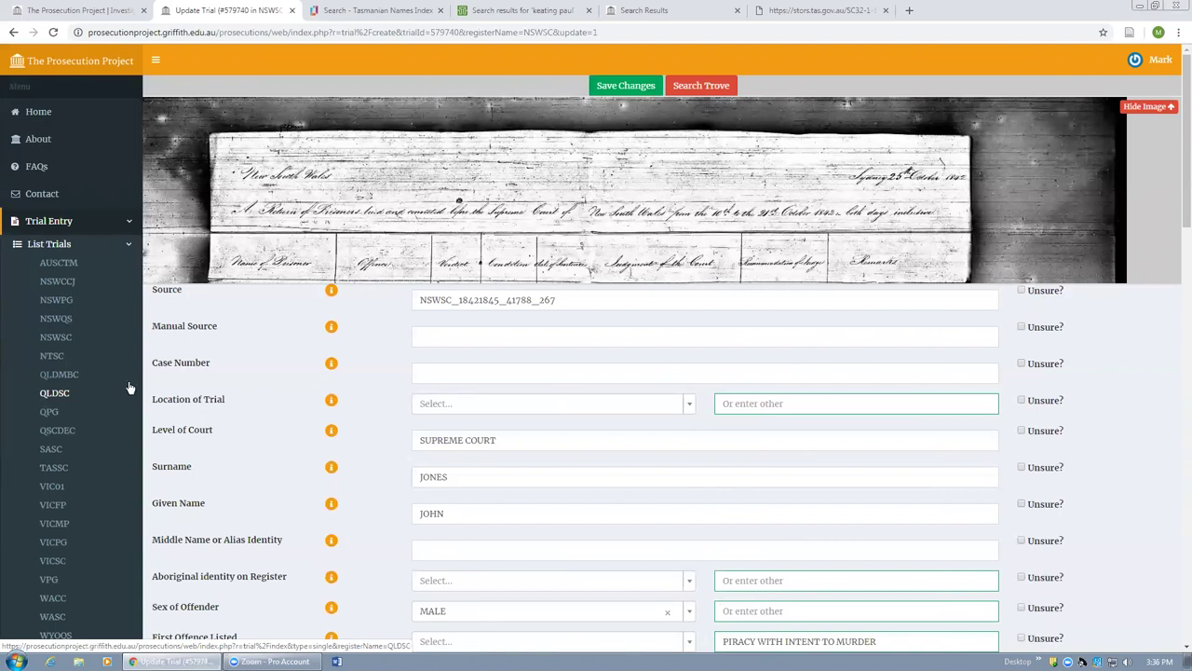
left_click(60, 264)
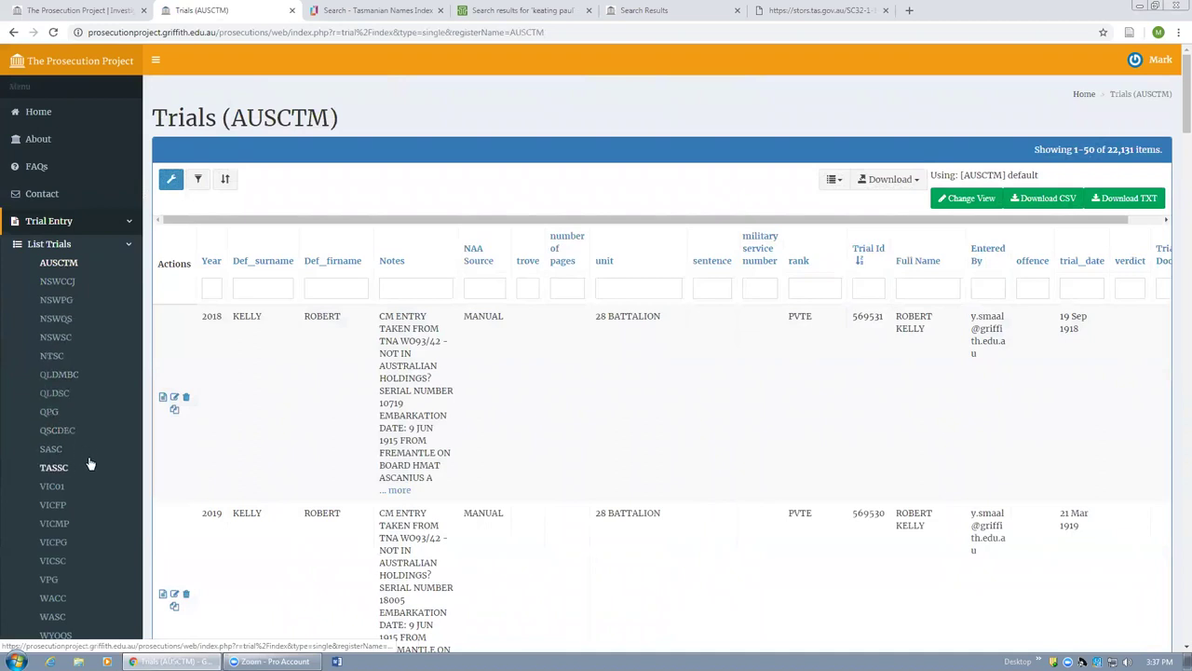
scroll(99, 460, "down", 1)
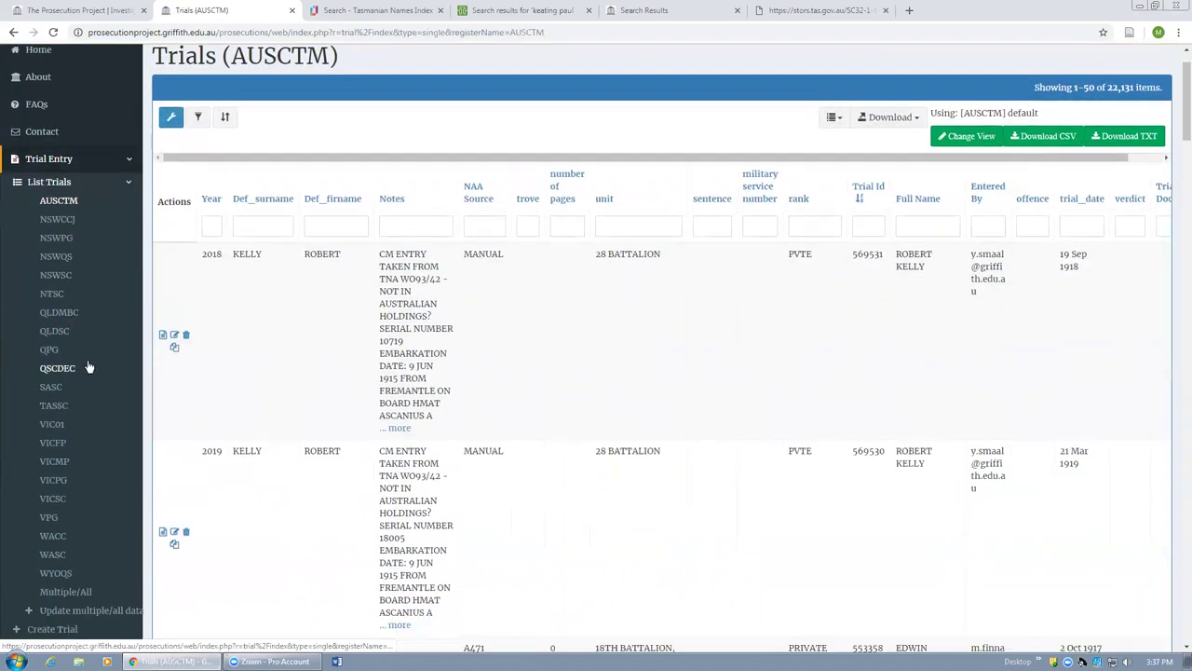
left_click(71, 315)
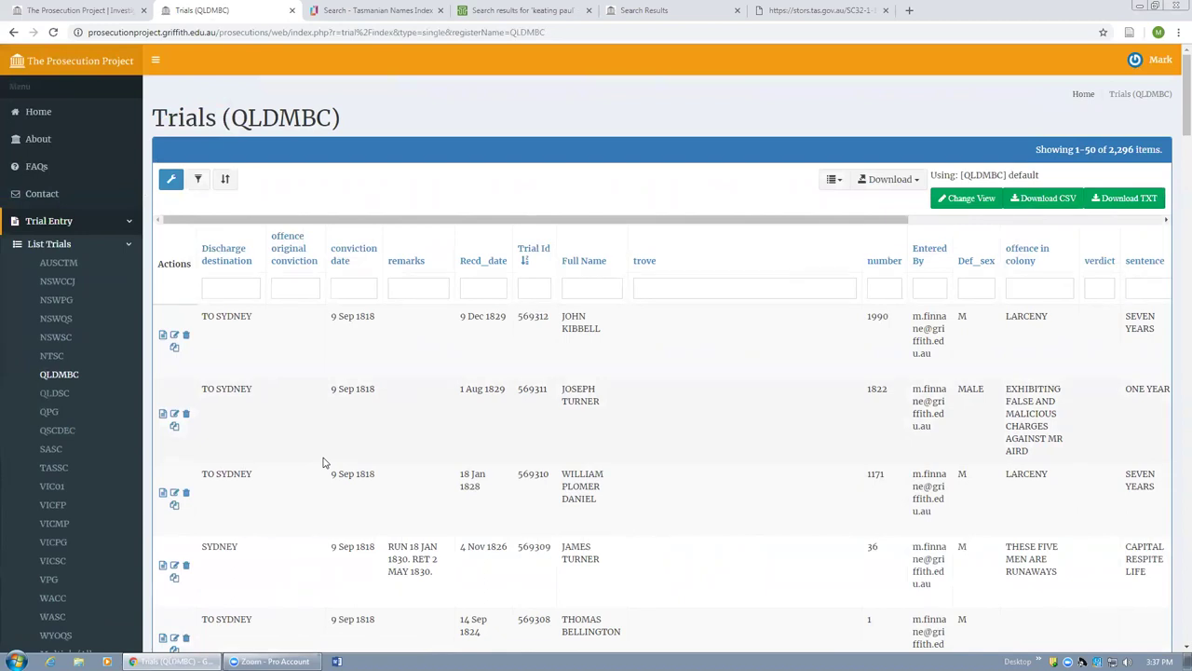
left_click(47, 413)
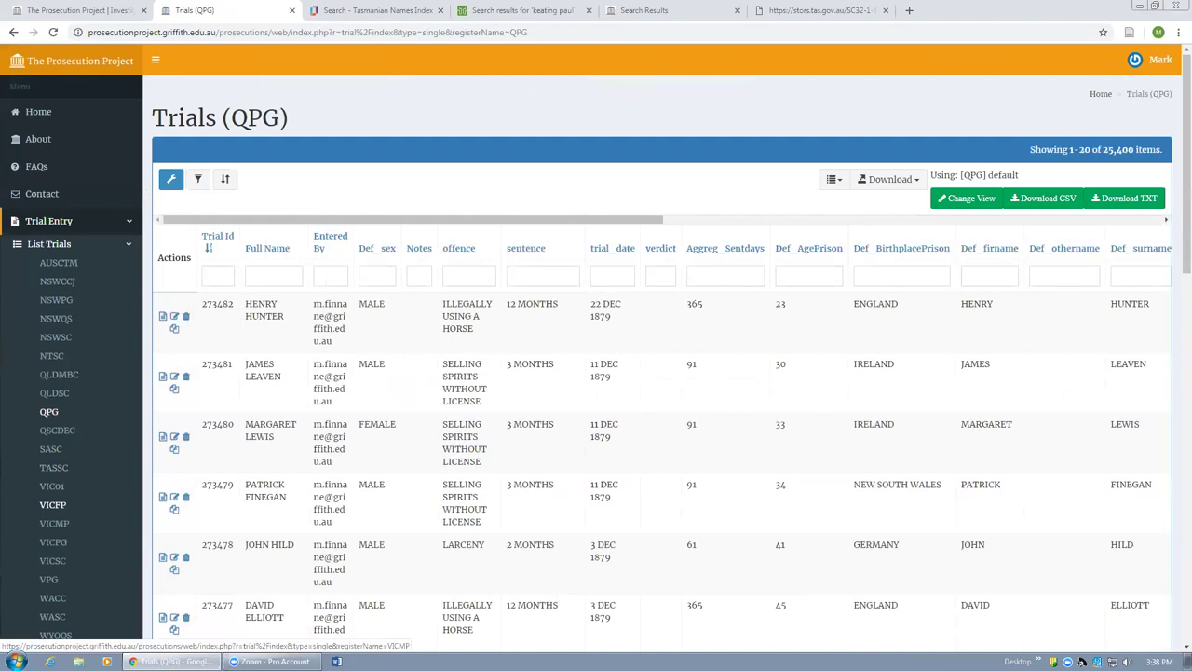
Show the trials of the VICFP register and open its first listed record for updating
left_click(53, 504)
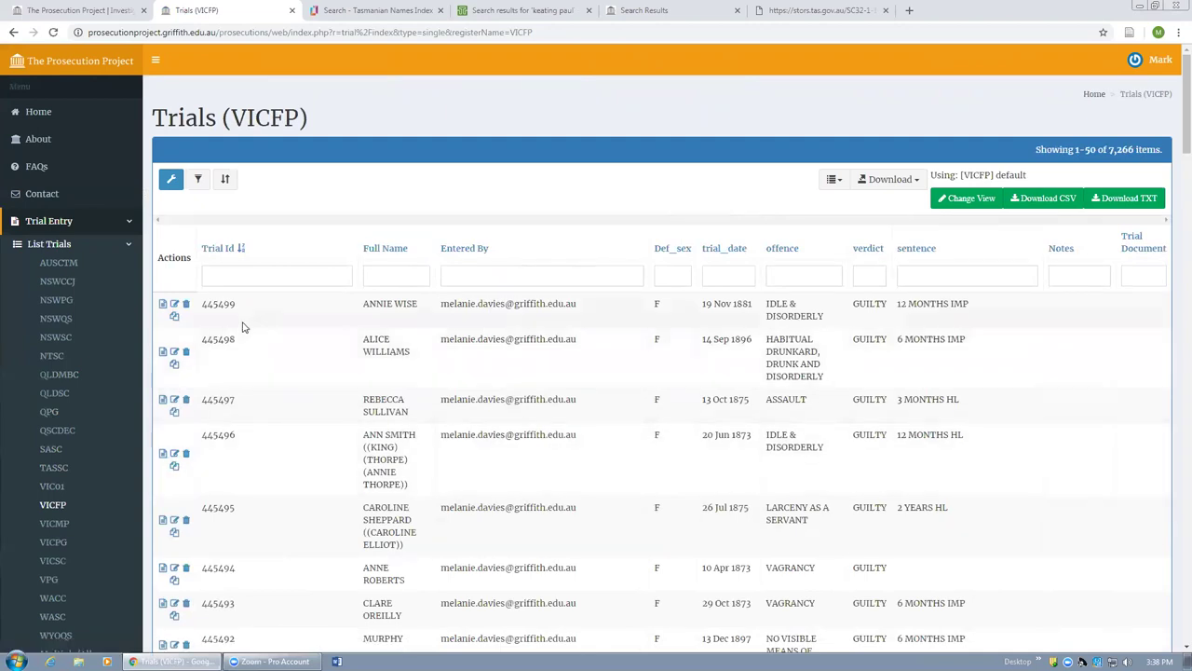
left_click(174, 308)
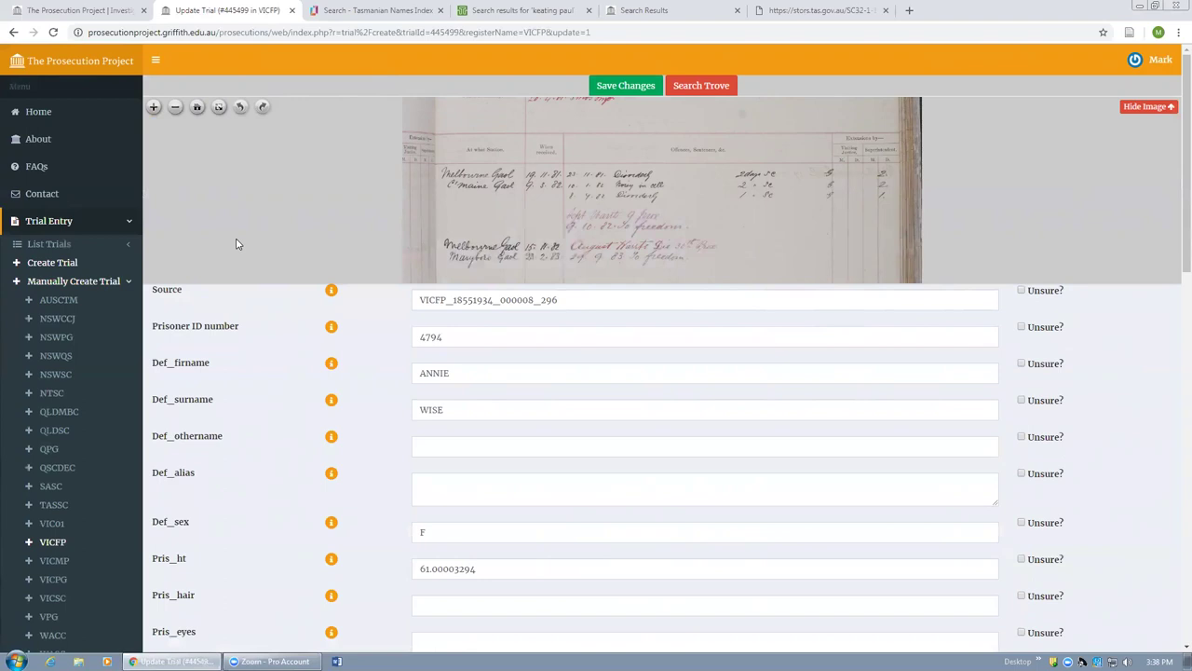
Examine the available registers and the VICFP record's prisoner details, trial date, place, offence, verdict and sentence
left_click(61, 250)
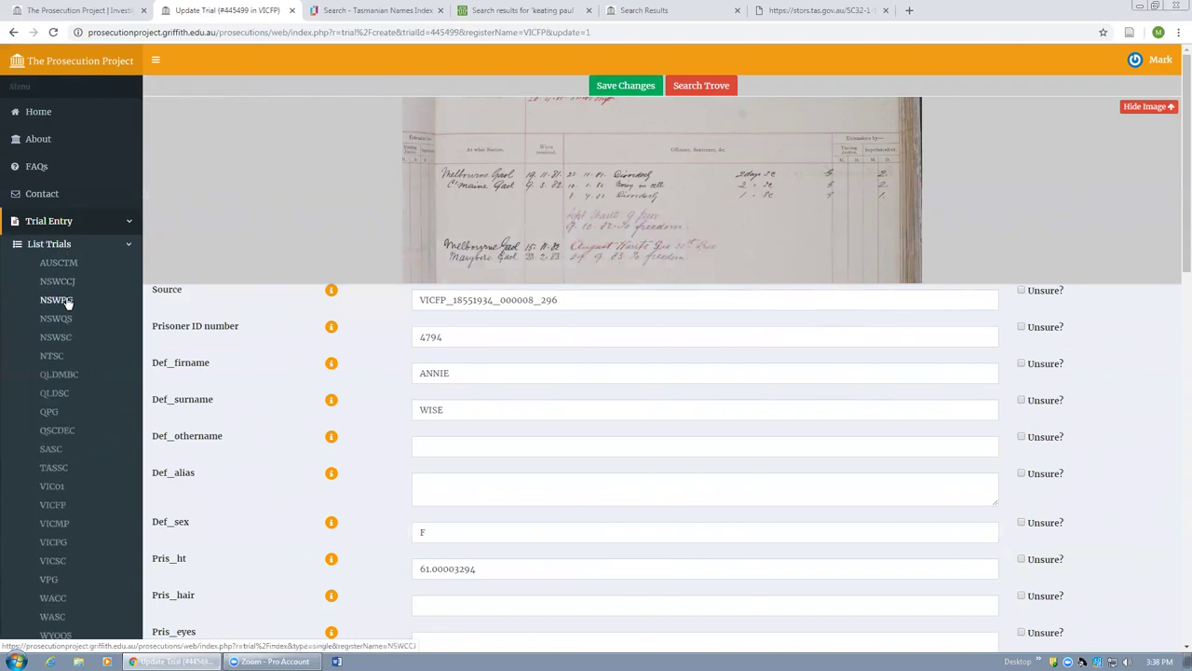
scroll(112, 392, "down", 2)
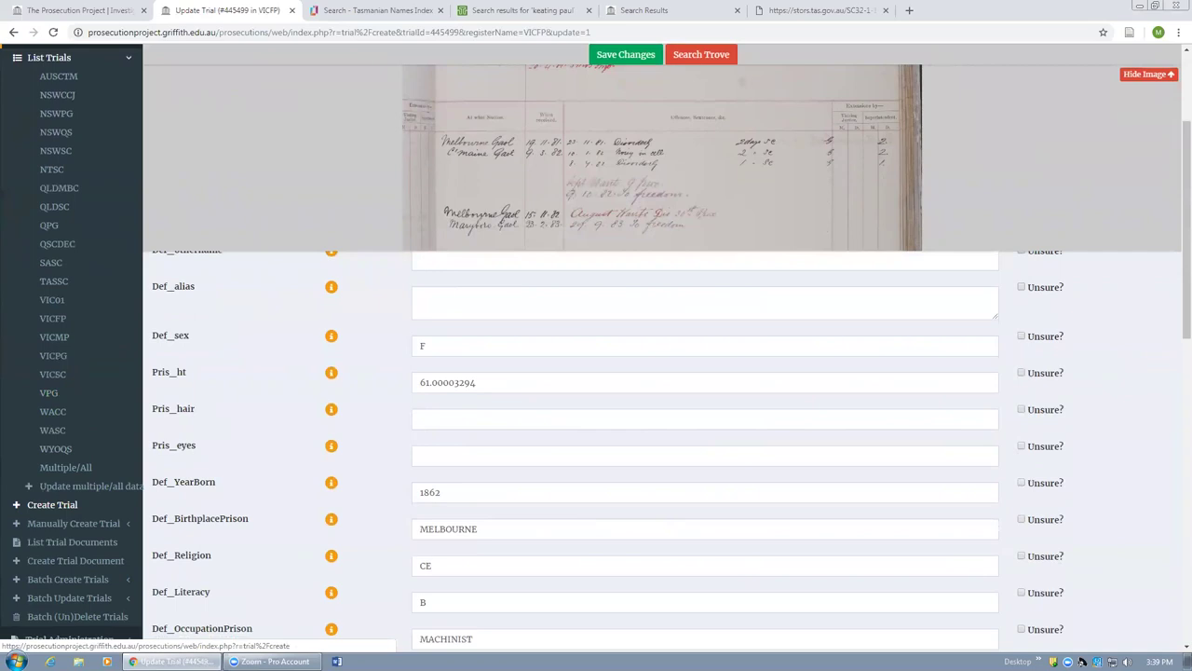
scroll(583, 434, "up", 2)
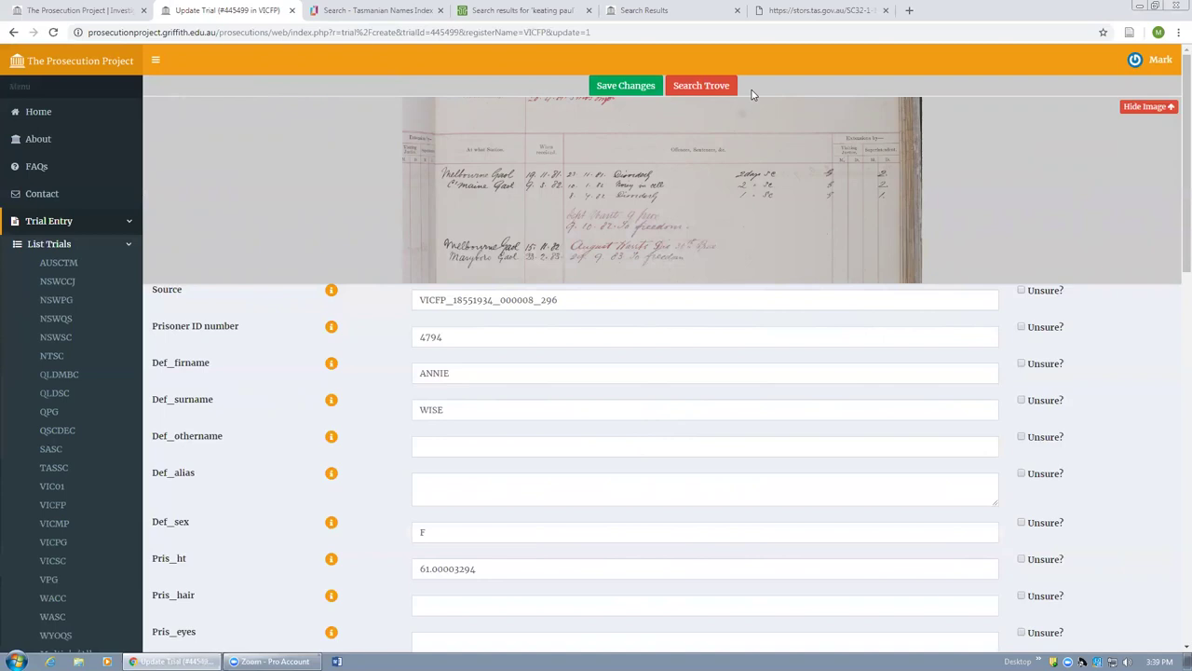
scroll(571, 463, "down", 3)
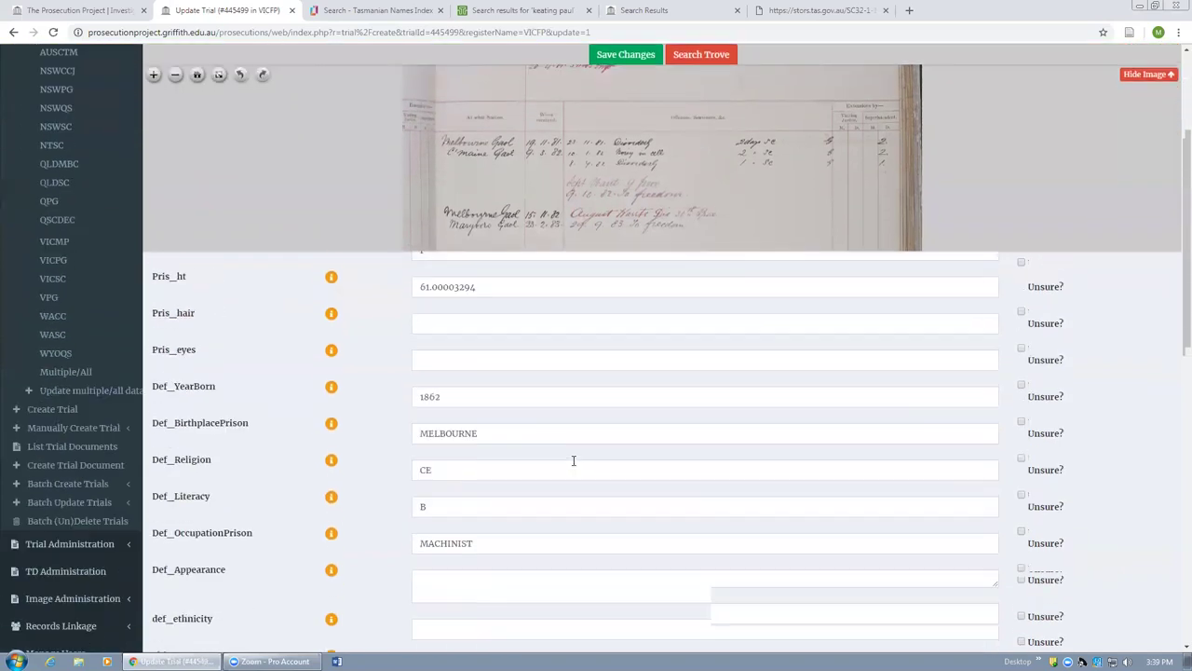
scroll(571, 464, "down", 2)
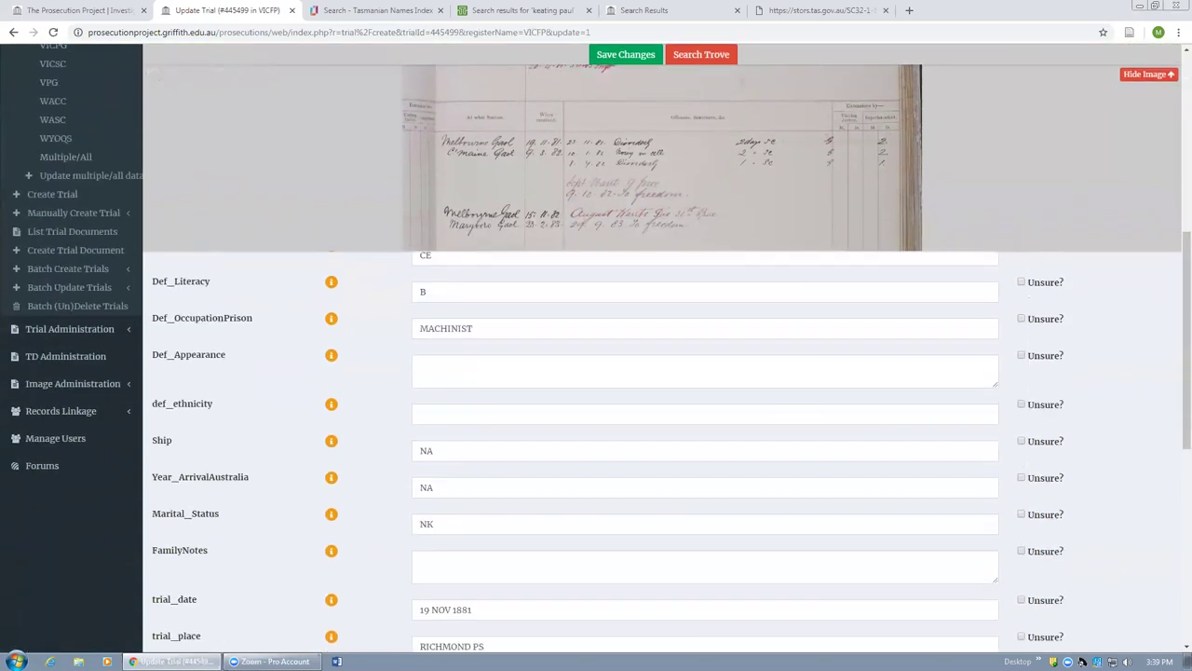
scroll(571, 464, "down", 1)
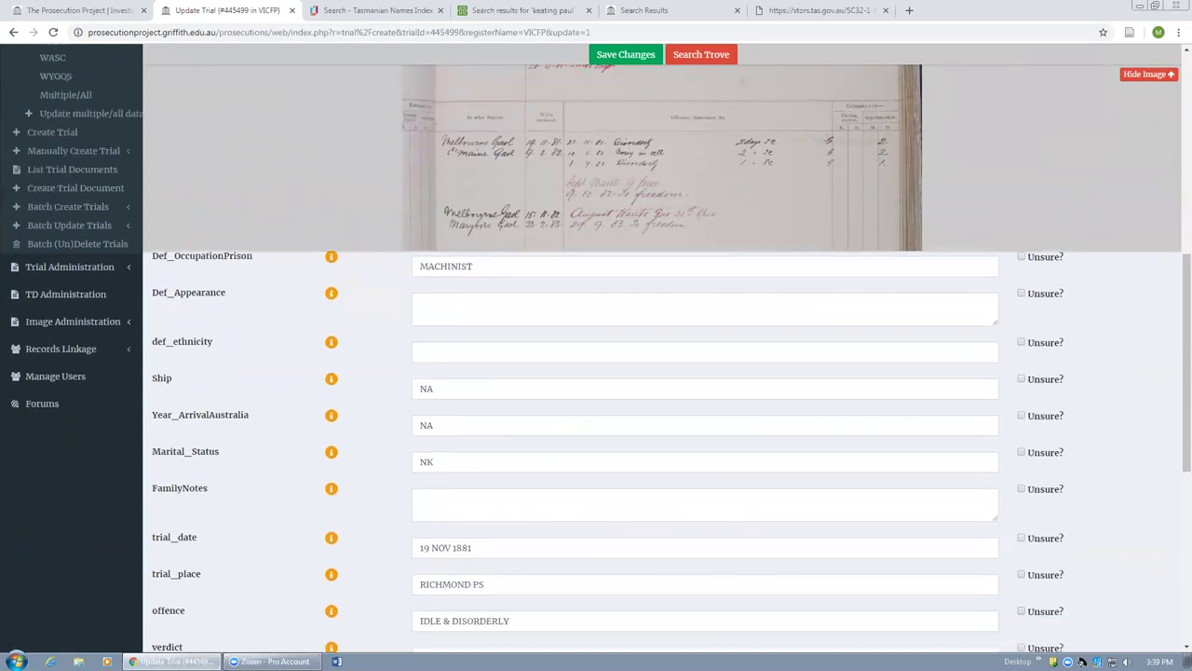
scroll(571, 464, "up", 1)
scroll(571, 464, "down", 2)
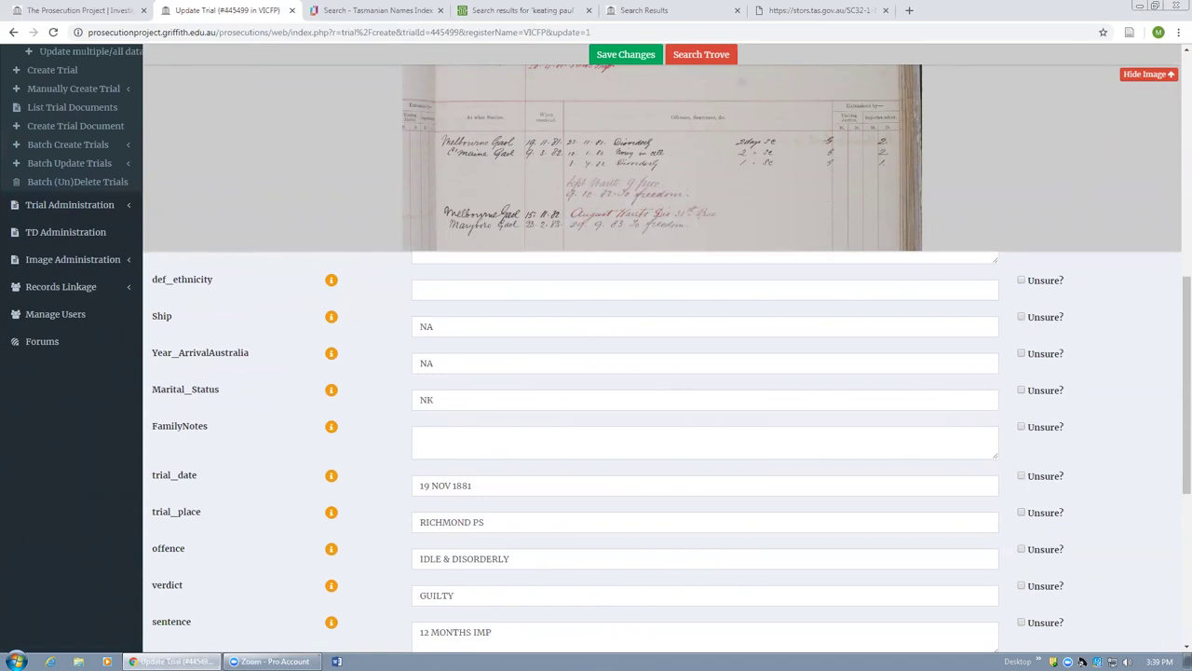
Run the Trove search for this record and copy the link of the Herald article dated 1881-11-19
scroll(604, 462, "up", 10)
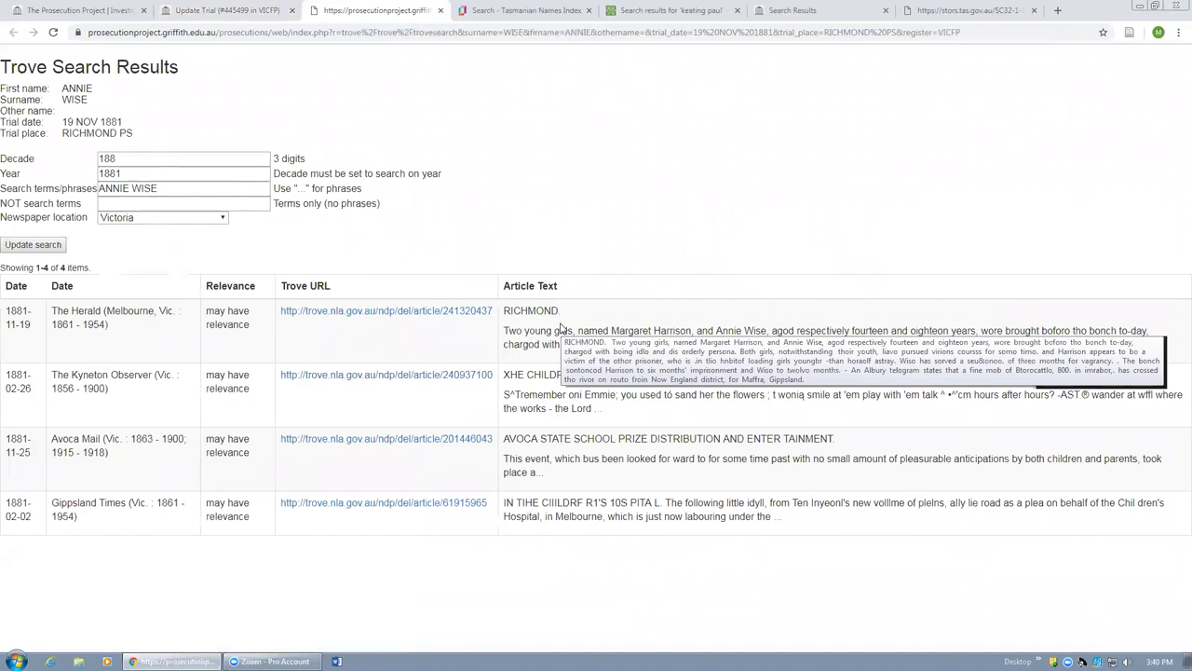
right_click(424, 319)
left_click(451, 385)
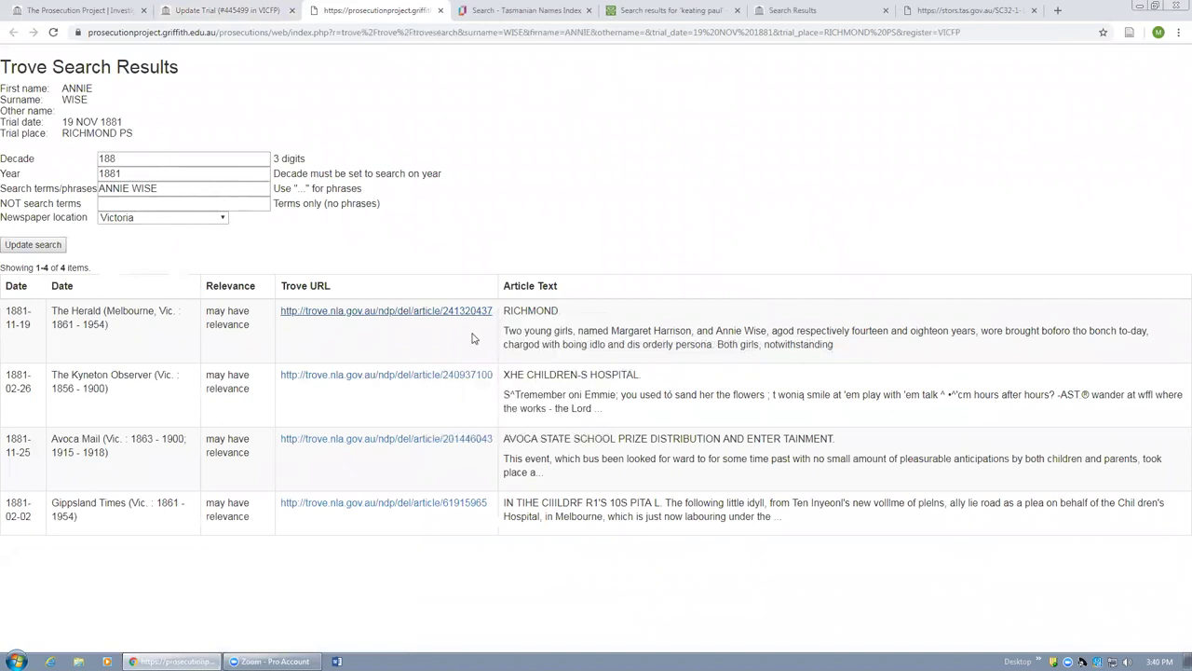
left_click(217, 12)
scroll(445, 463, "down", 3)
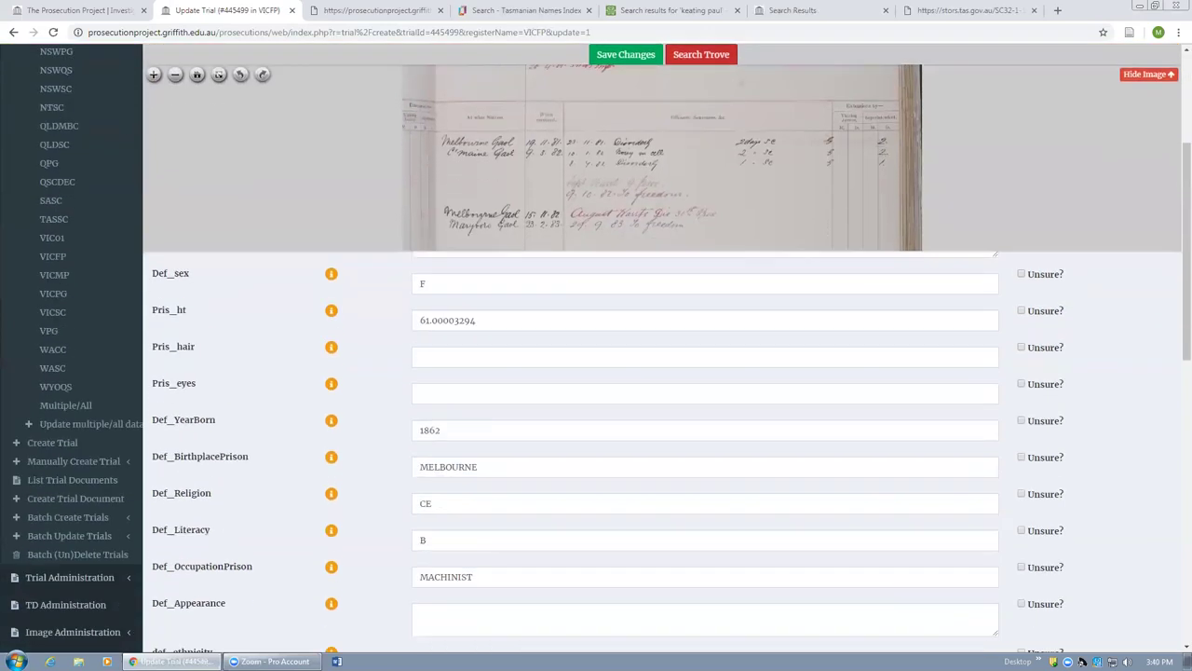
scroll(522, 460, "down", 5)
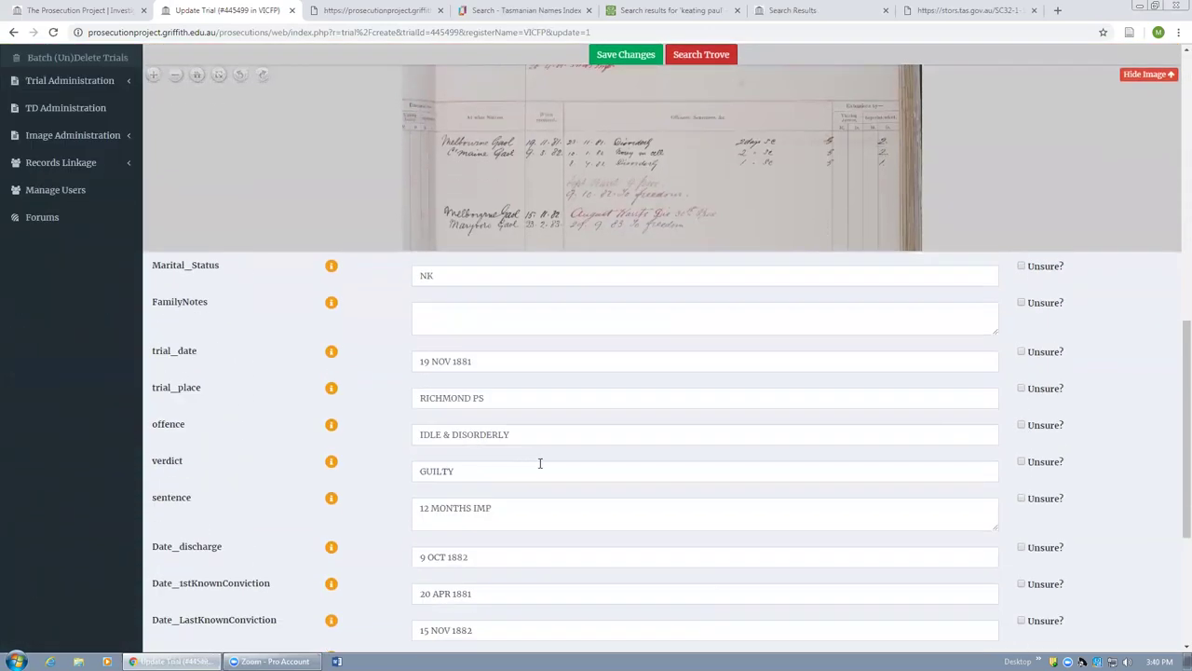
scroll(540, 463, "down", 3)
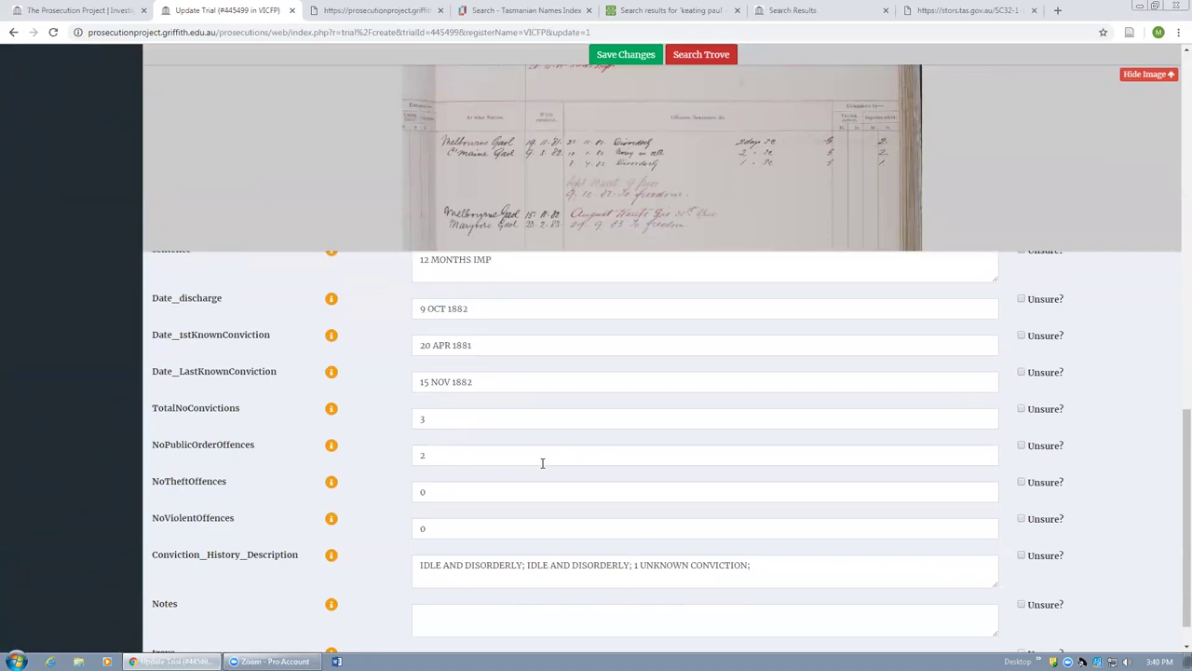
scroll(542, 463, "down", 1)
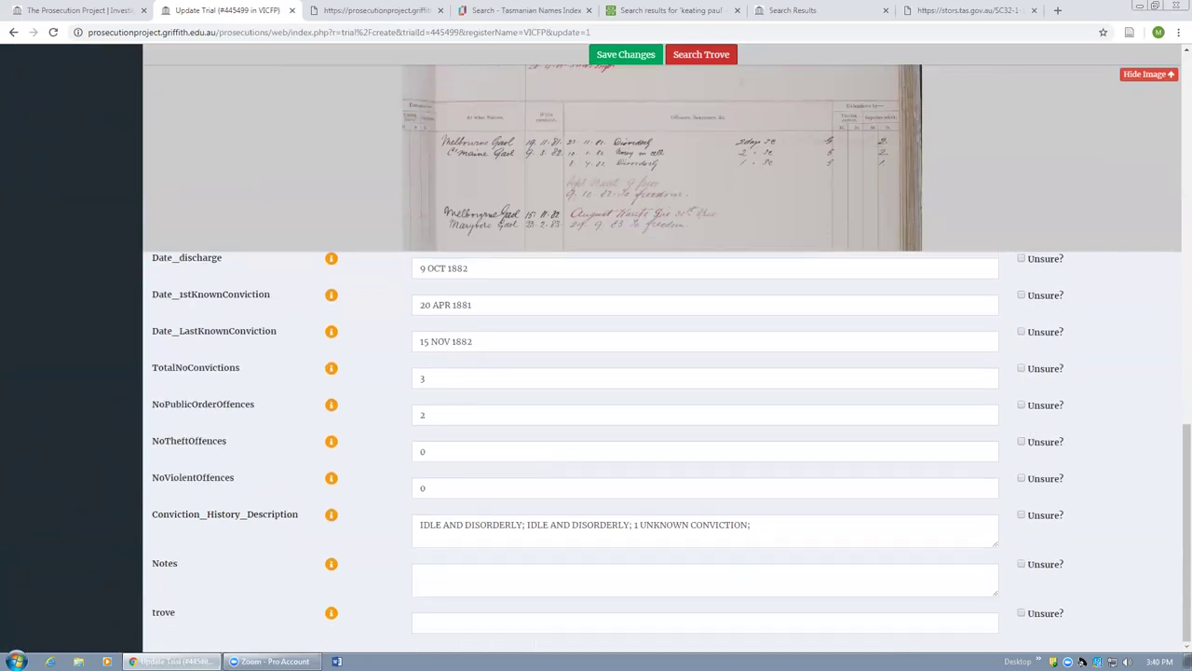
left_click(444, 580)
right_click(444, 579)
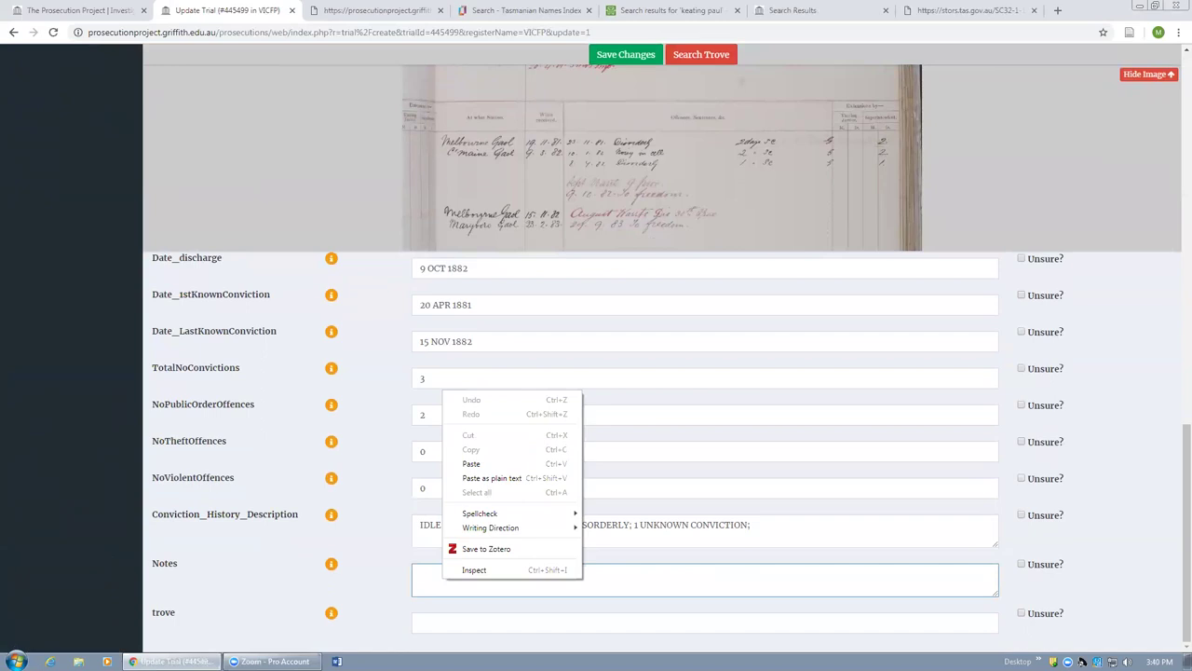
left_click(430, 620)
right_click(430, 621)
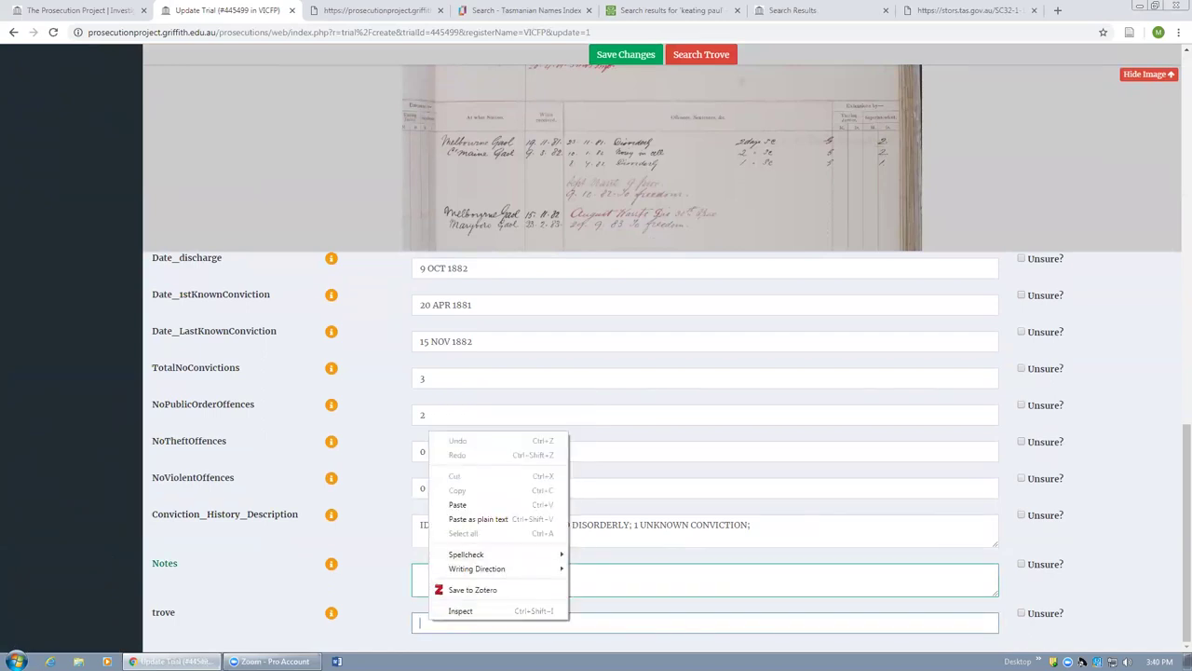
left_click(478, 519)
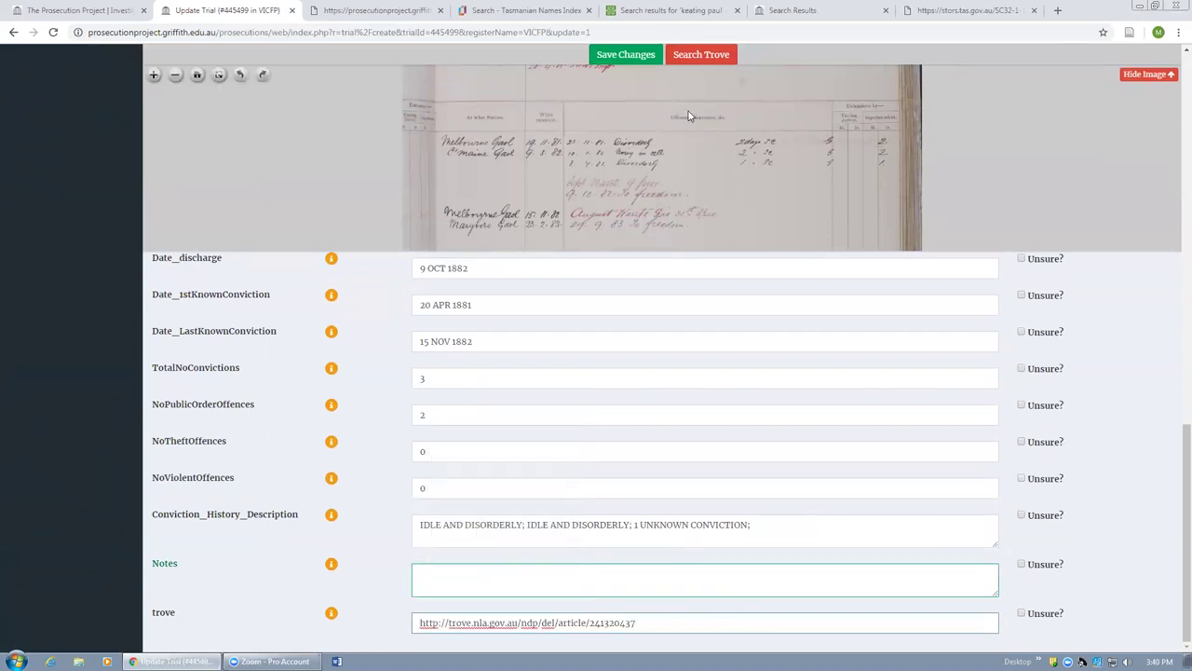
scroll(687, 114, "up", 3)
left_click(643, 62)
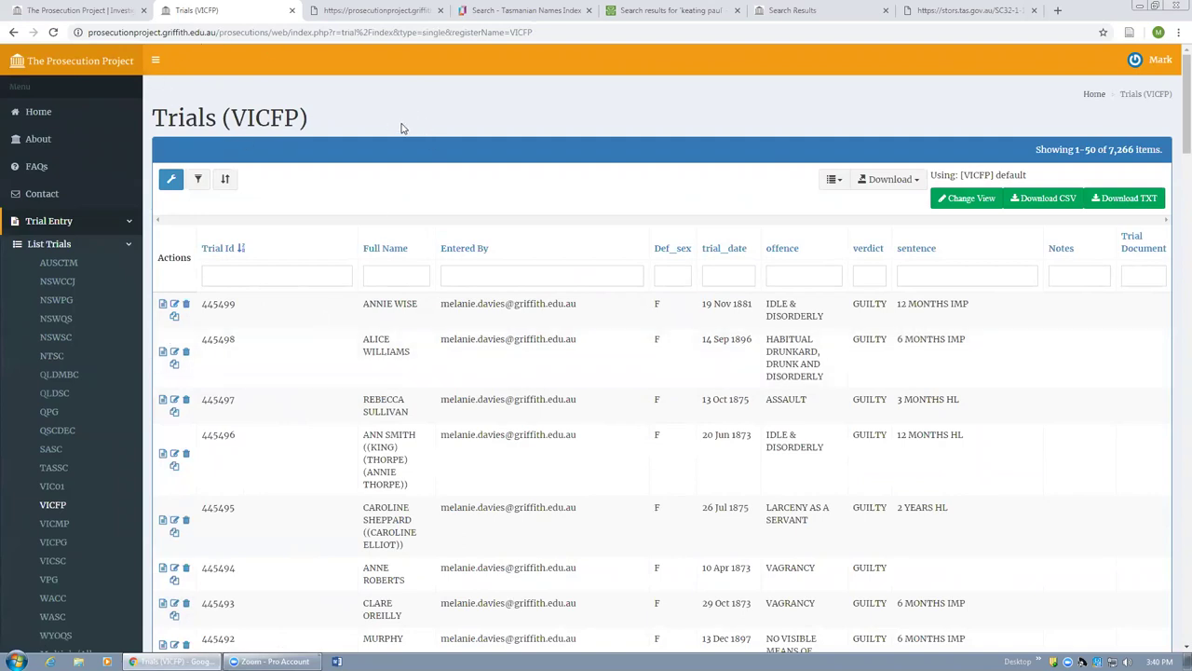
Switch to the public Prosecution Project site and open its historic trials search
left_click(72, 11)
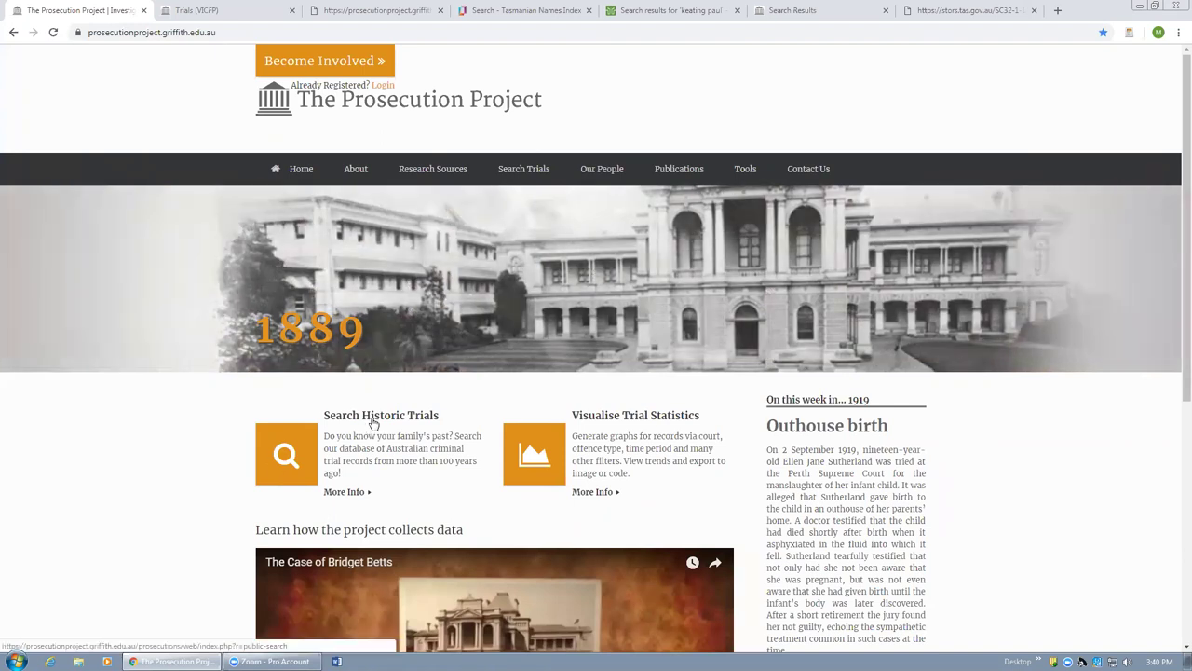
left_click(313, 454)
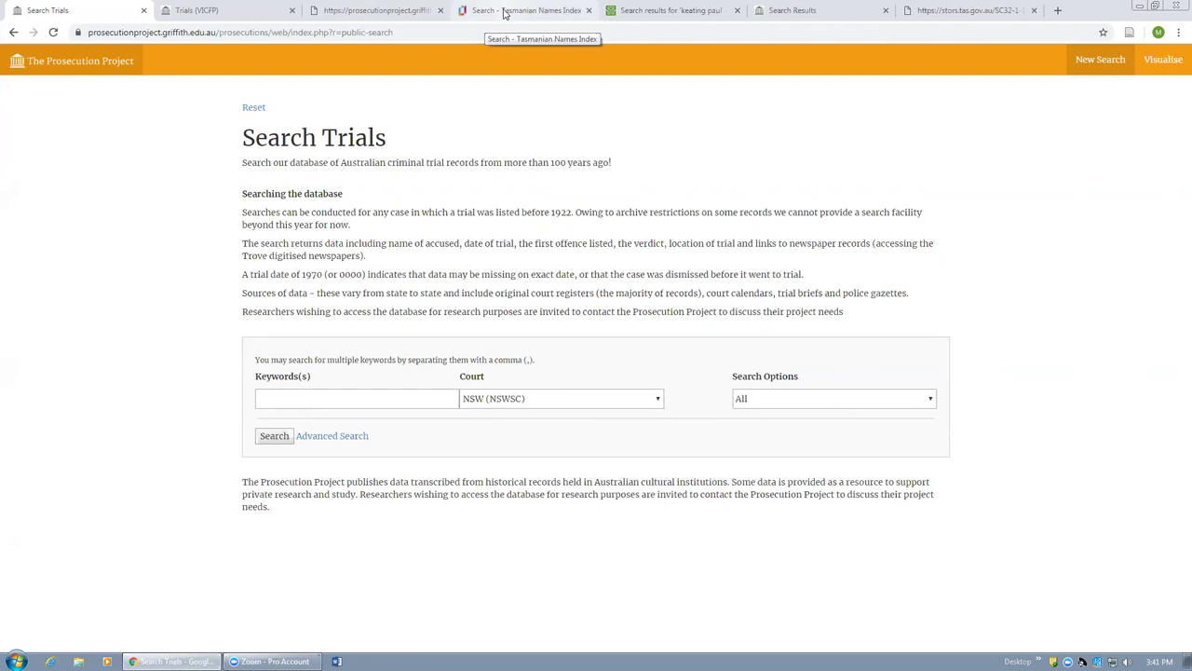
Switch to the Libraries Tasmania Names Index results and open the details of the first listed court record, from 1830
left_click(503, 10)
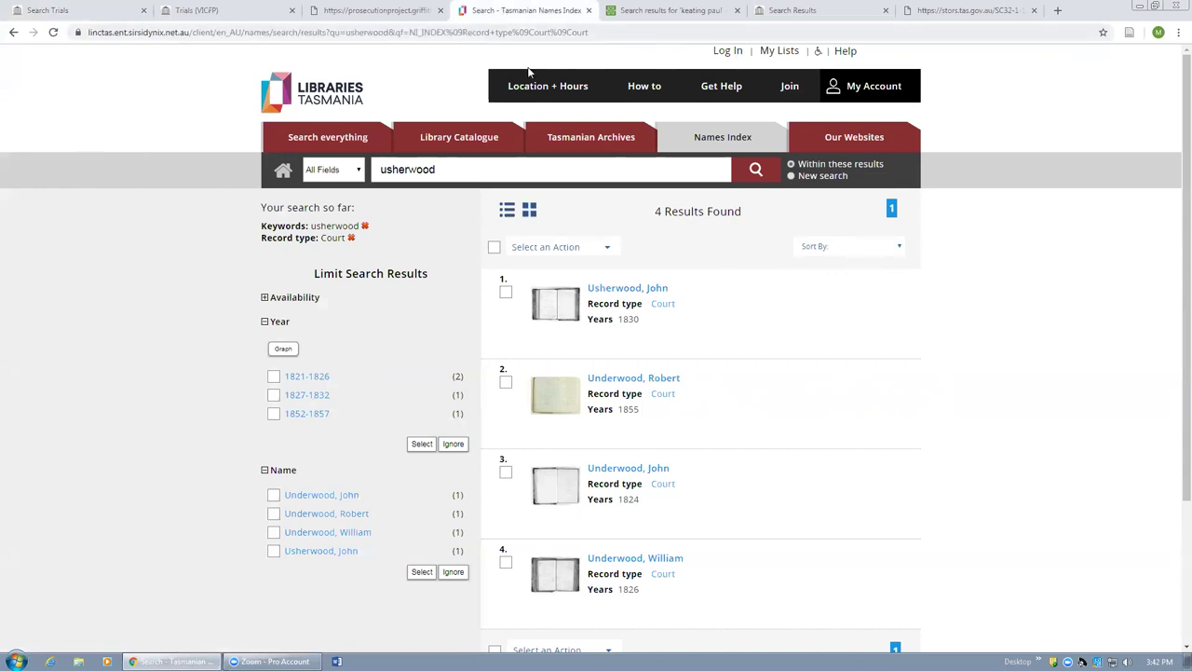
mouse_move(530, 73)
left_click(654, 289)
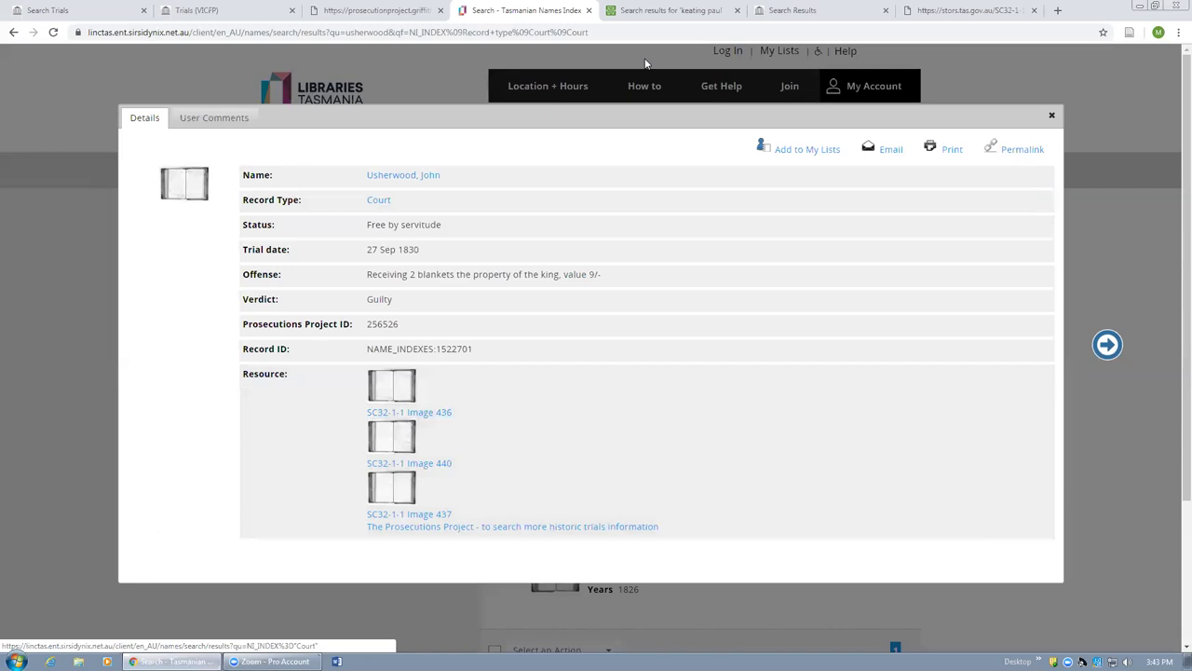
View the Trove person entry for the 1862 voter impersonation case and the digitised Tasmanian court register page, Image 436
left_click(672, 11)
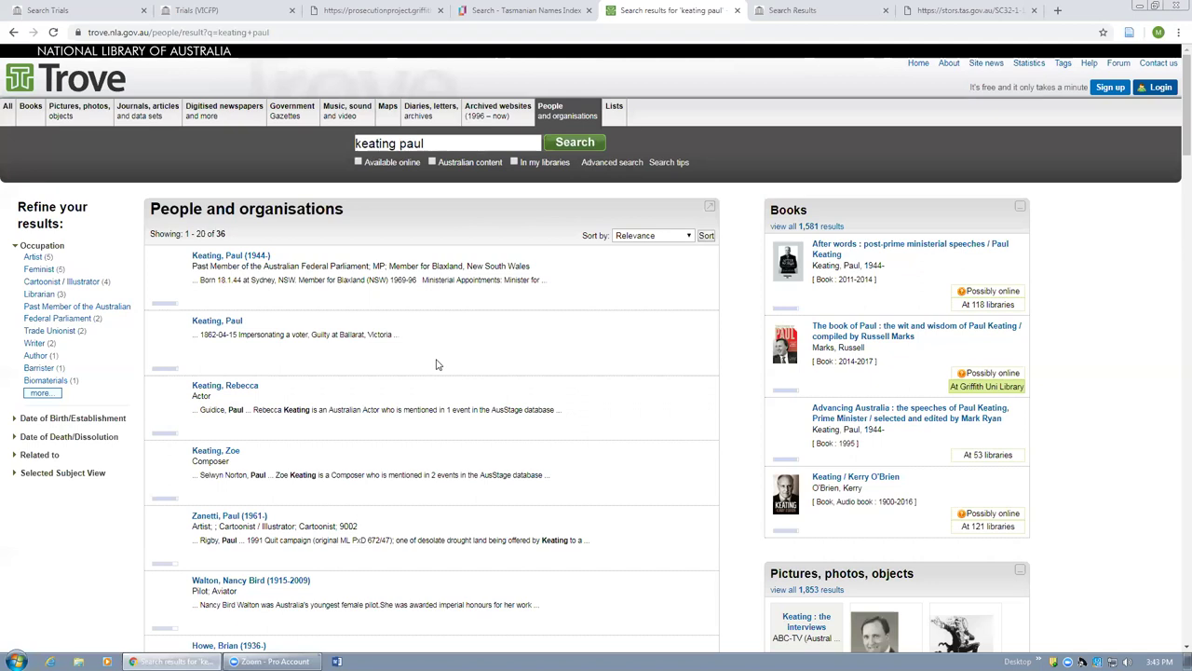
left_click(232, 323)
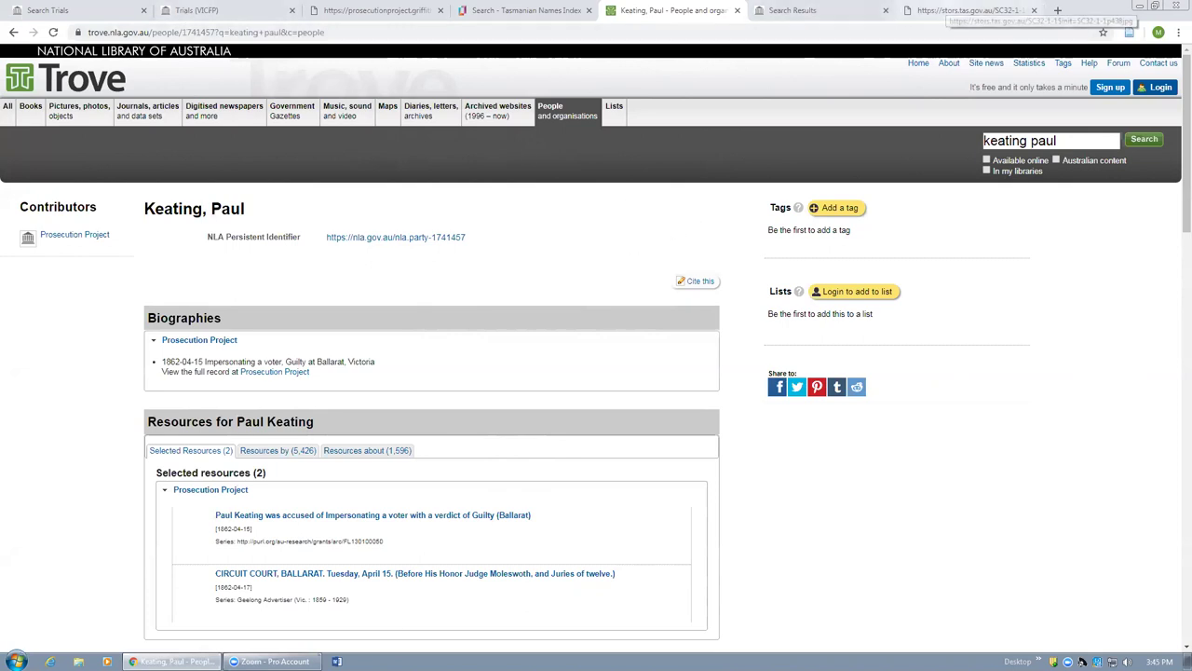
left_click(965, 12)
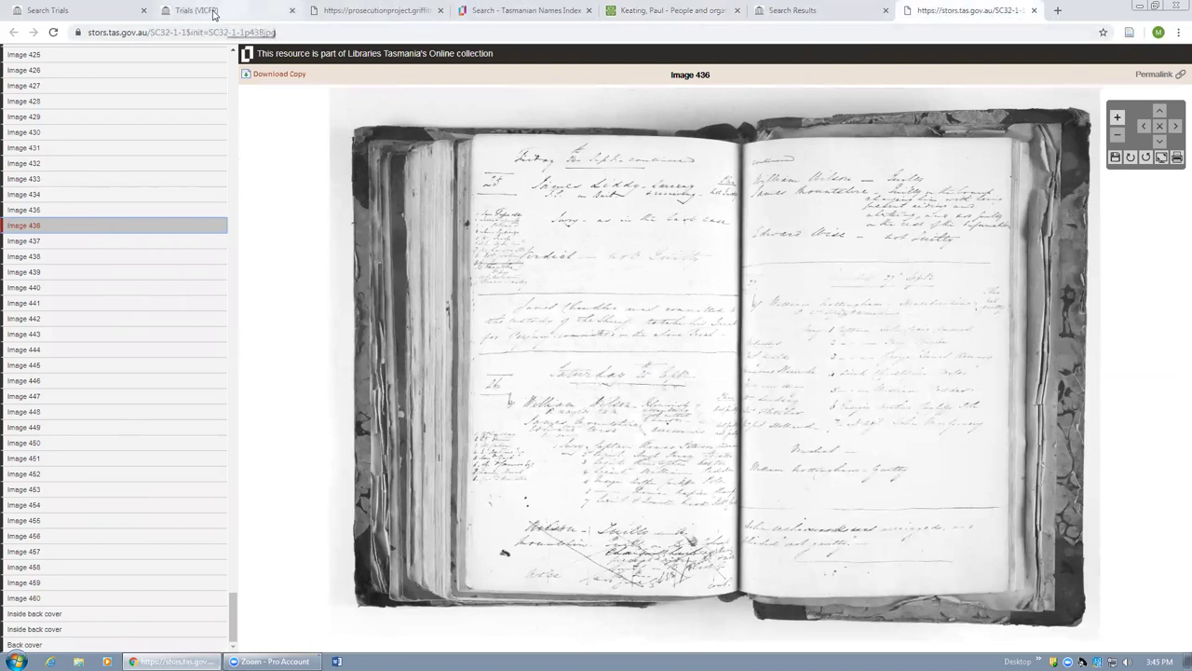
Return to the Prosecution Project home page and open Visualise Trial Statistics
left_click(49, 10)
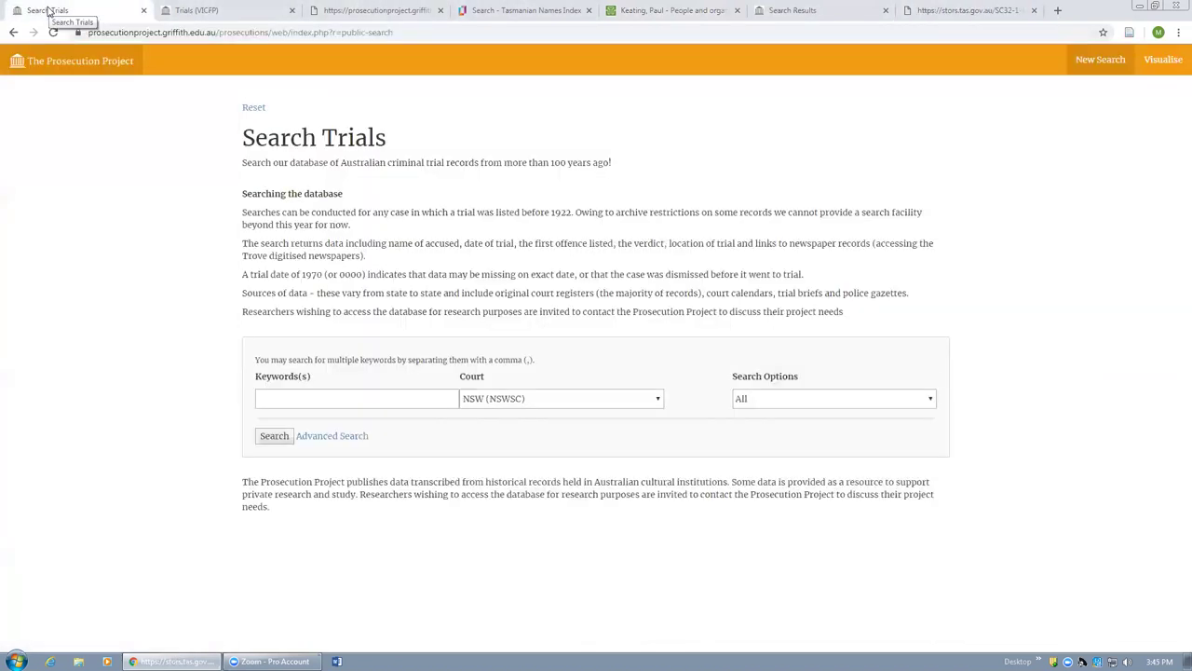
left_click(53, 68)
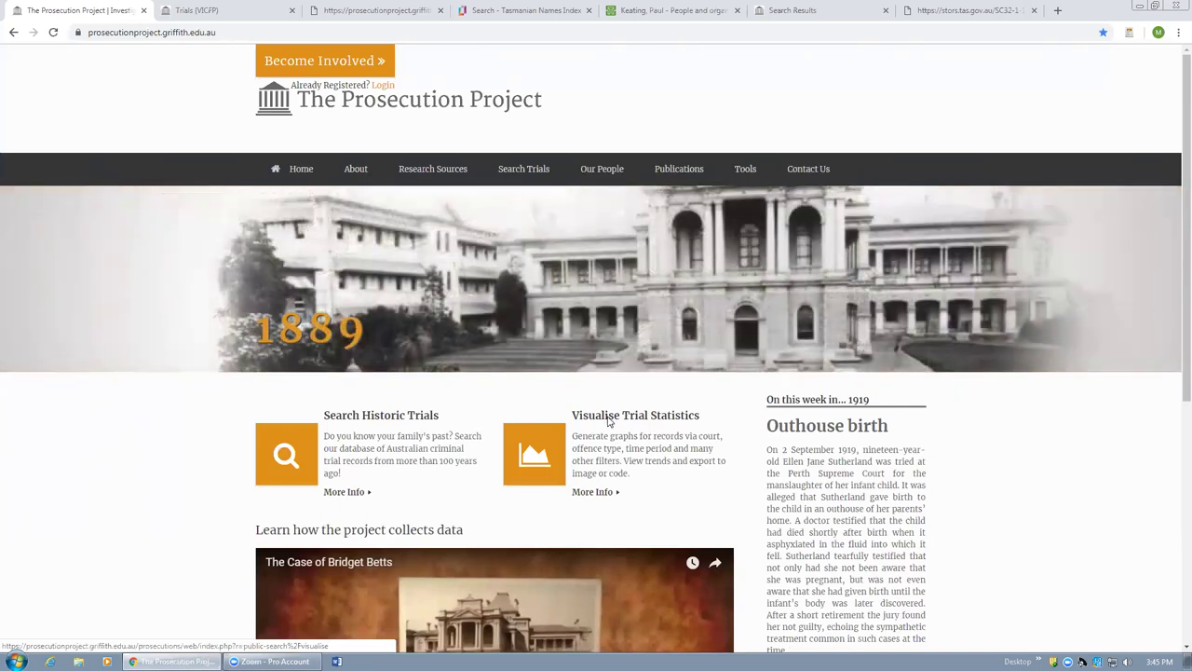
left_click(615, 416)
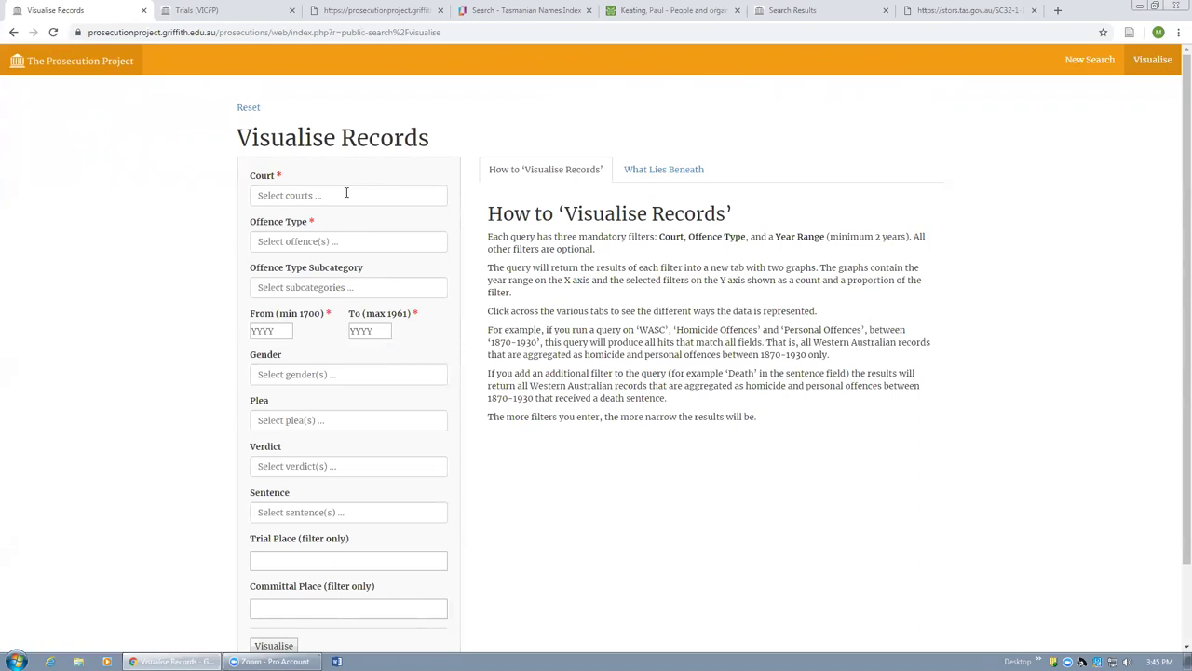
Choose NSW (NSWSC) as the court and try to find murder among the offence types
left_click(345, 192)
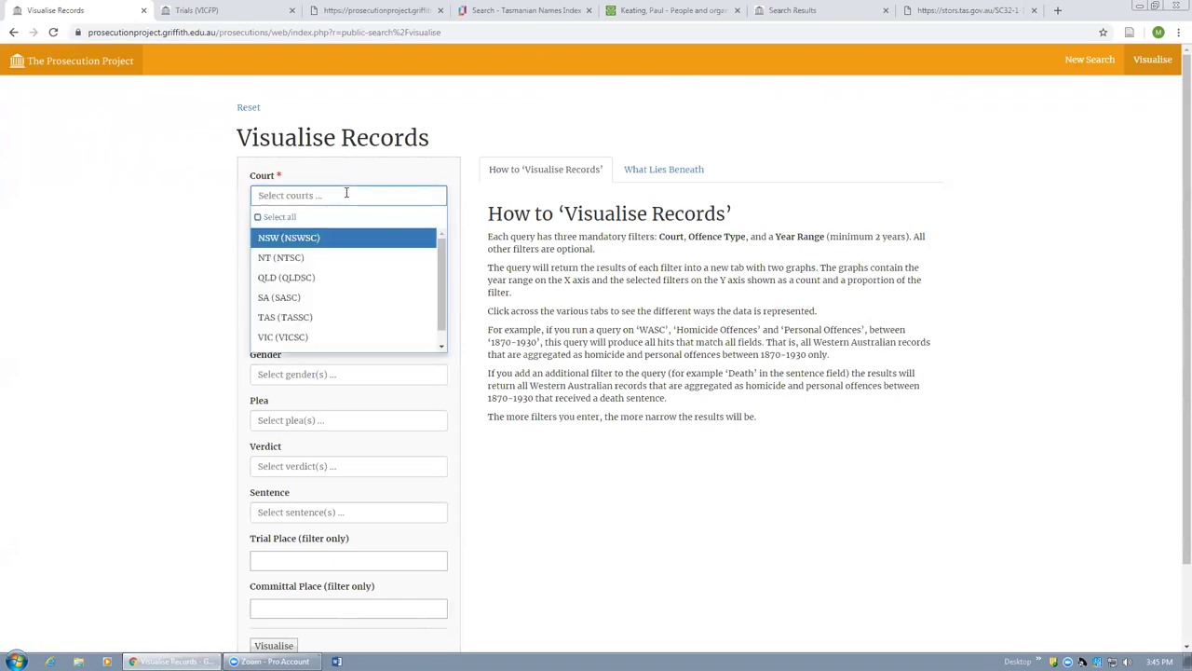
left_click(296, 241)
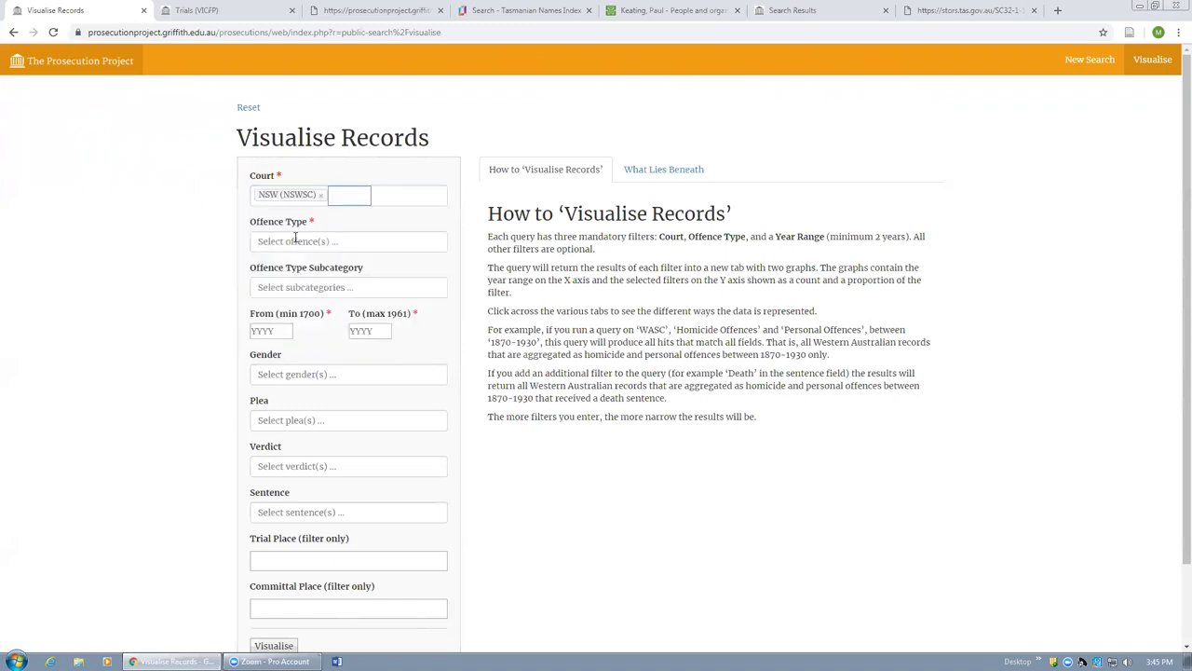
left_click(348, 241)
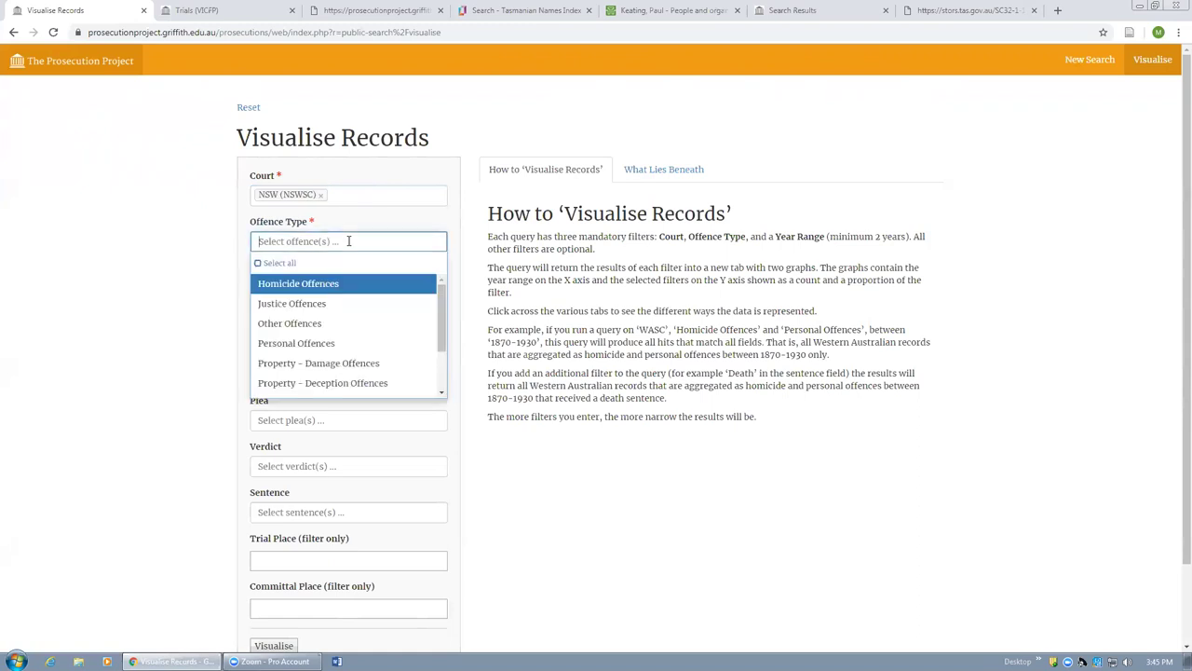
type("murder")
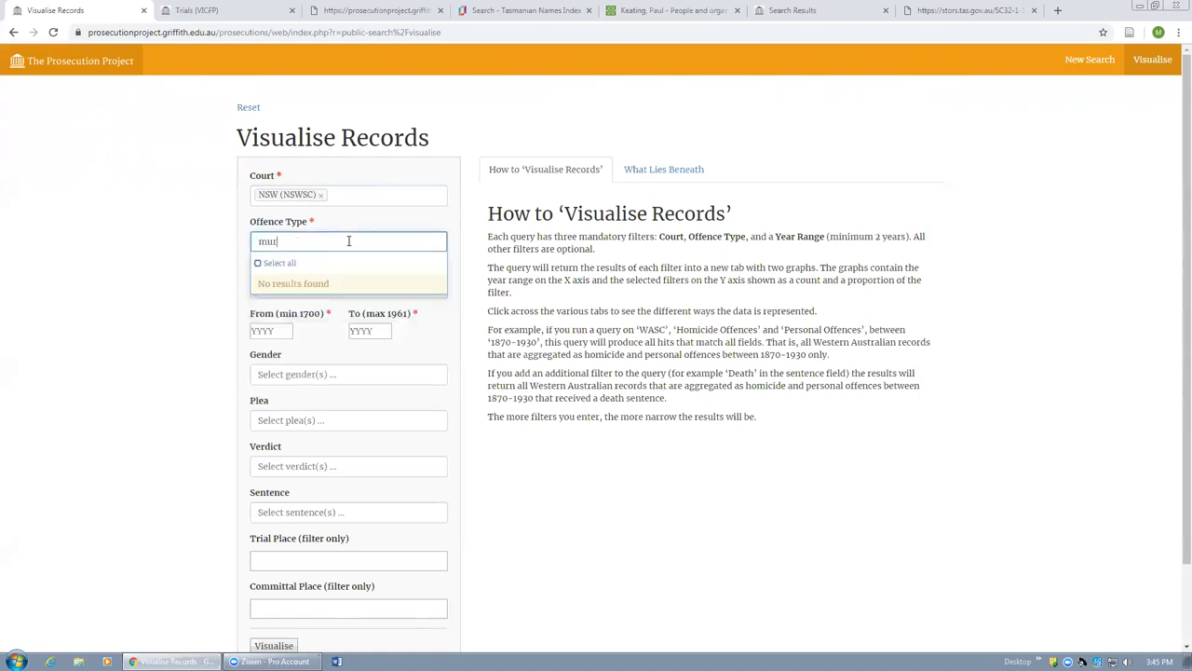
Set the year range from 1860 to 1920 and try to run the visualisation
left_click(287, 330)
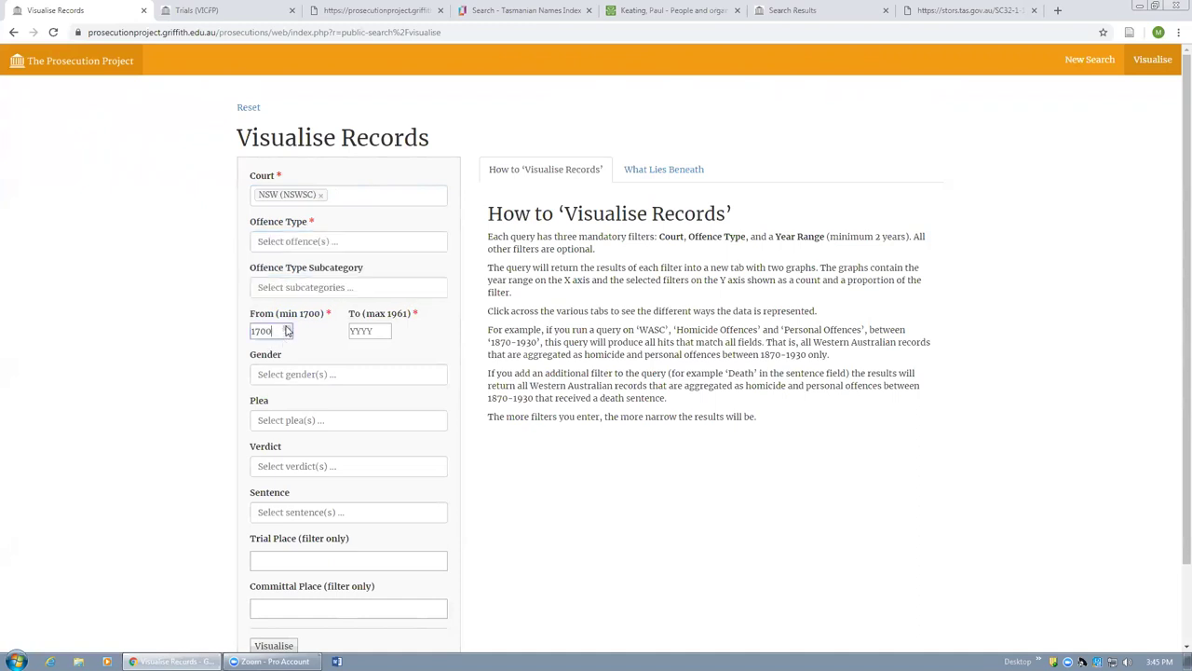
left_click_drag(282, 331, 229, 338)
type("1860")
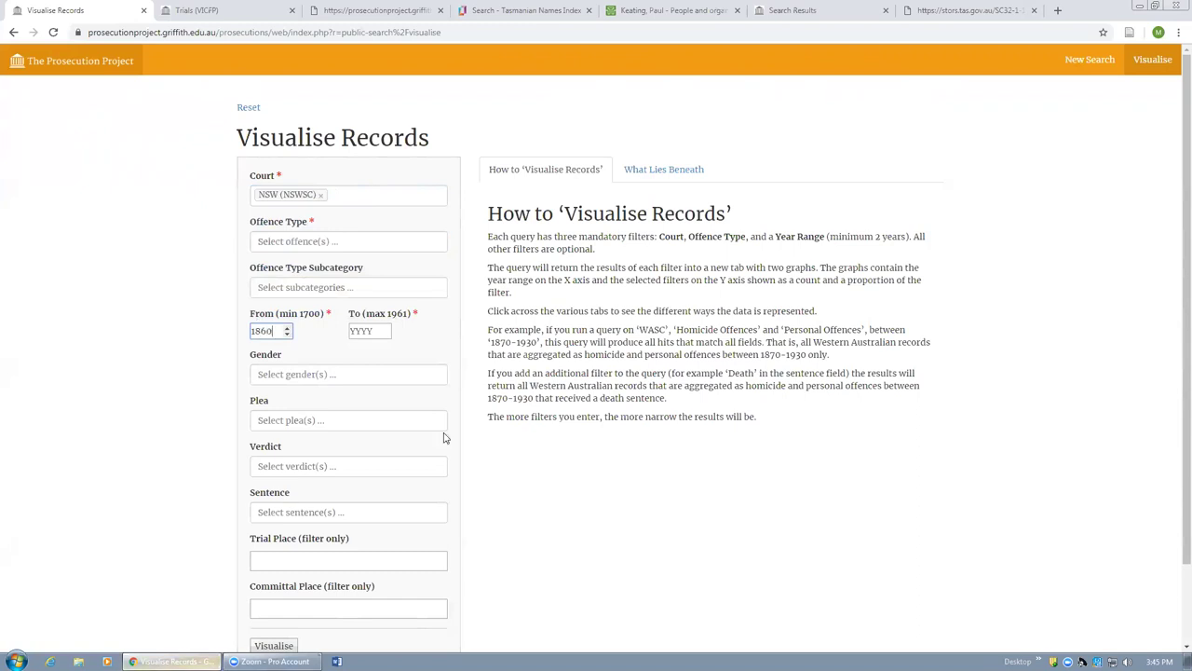
left_click(371, 332)
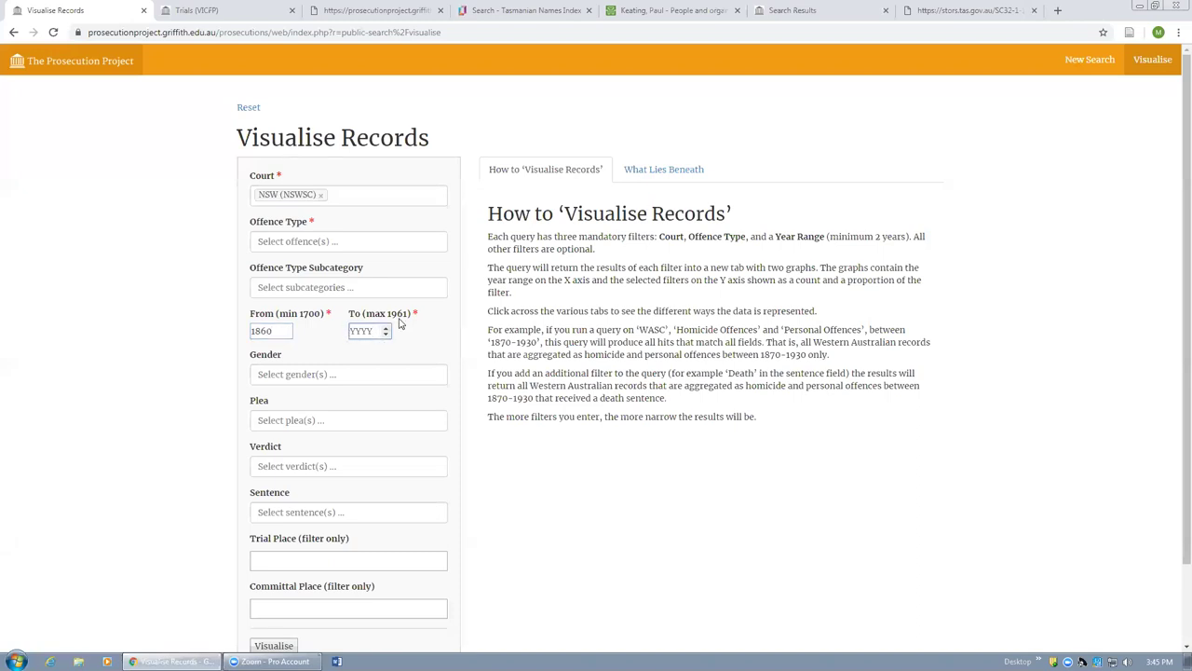
type("1920")
scroll(596, 373, "down", 1)
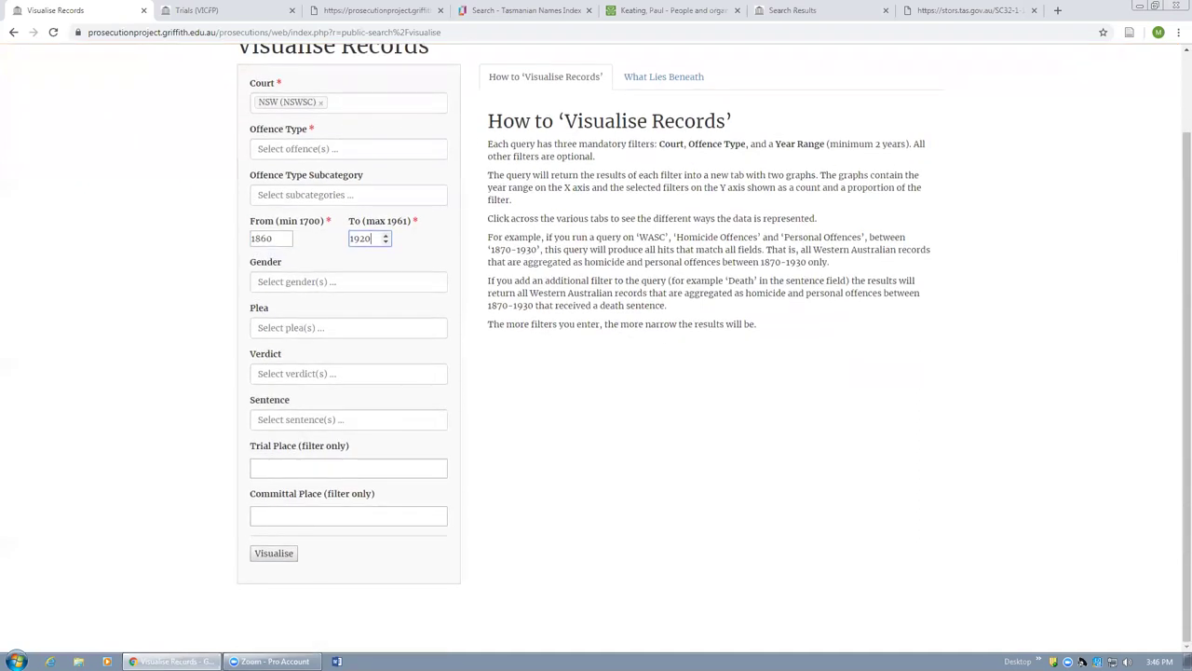
key("Return")
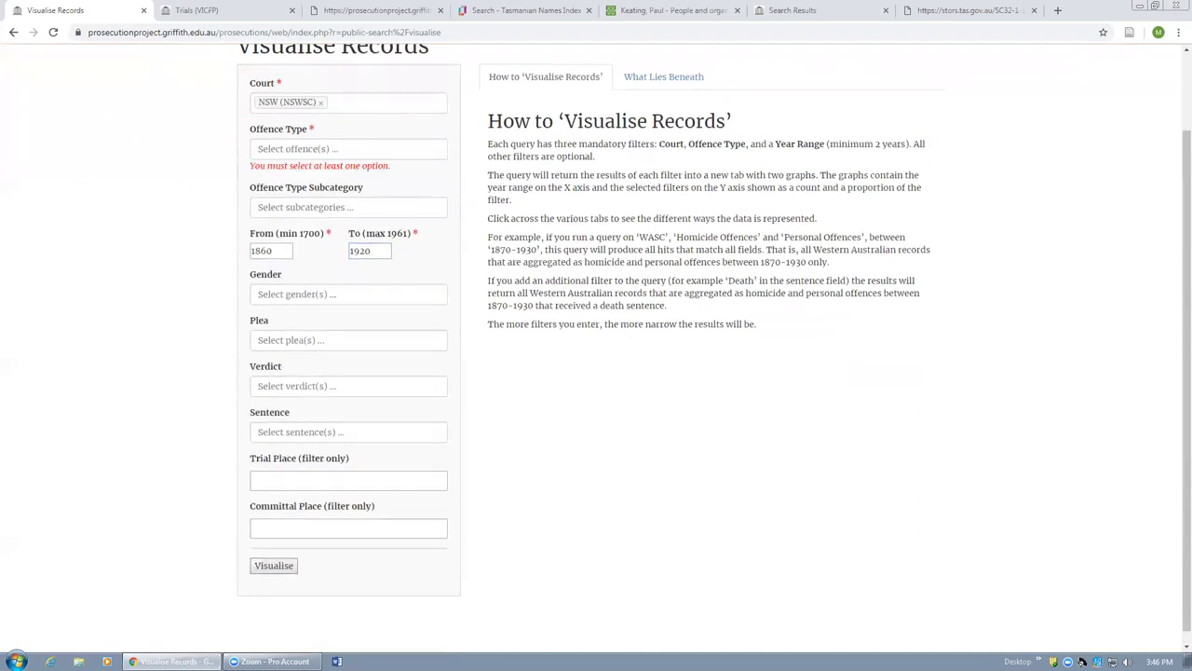
Choose Homicide Offences as the offence type and generate the graphs
left_click(335, 150)
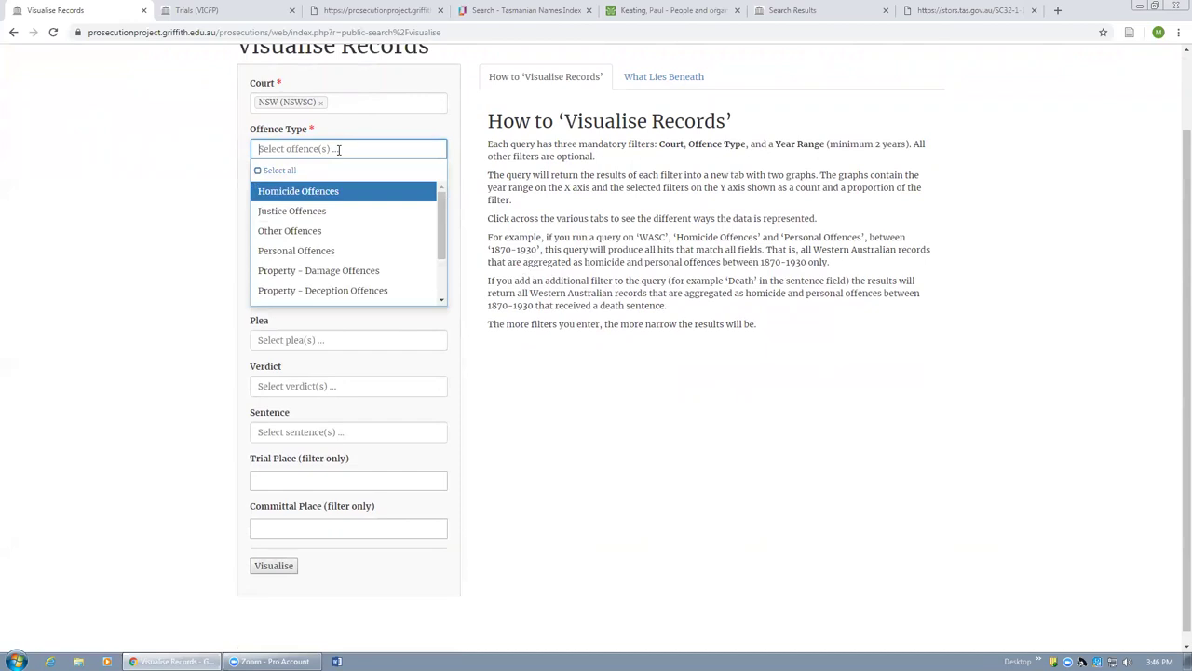
left_click(315, 195)
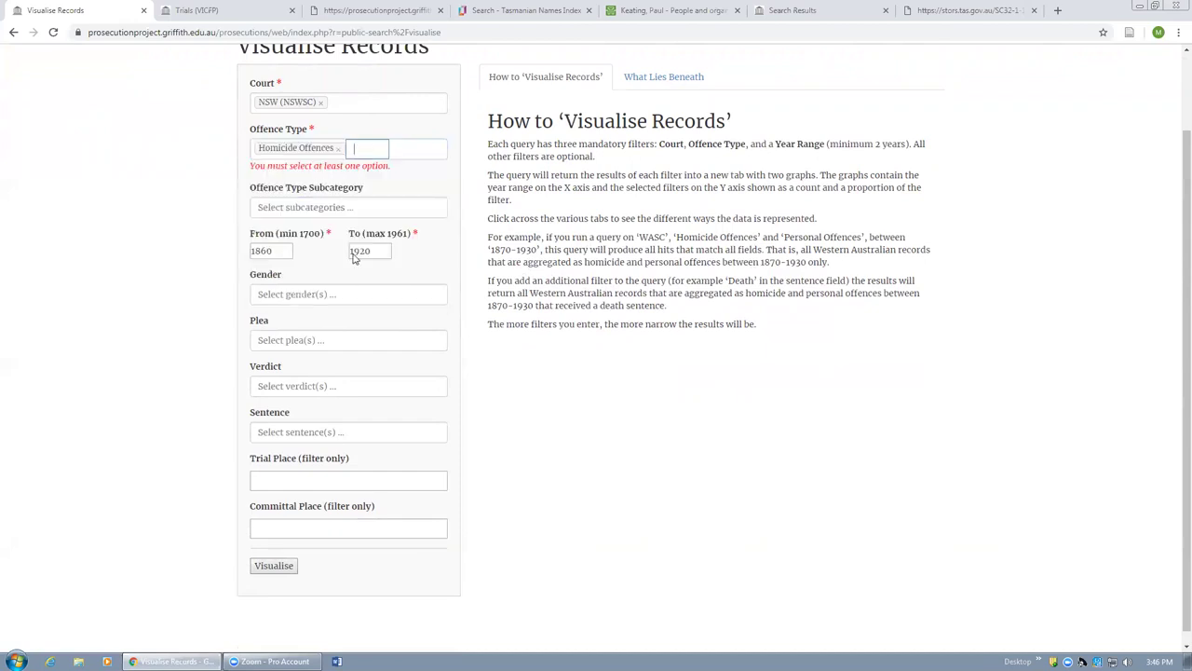
key("Return")
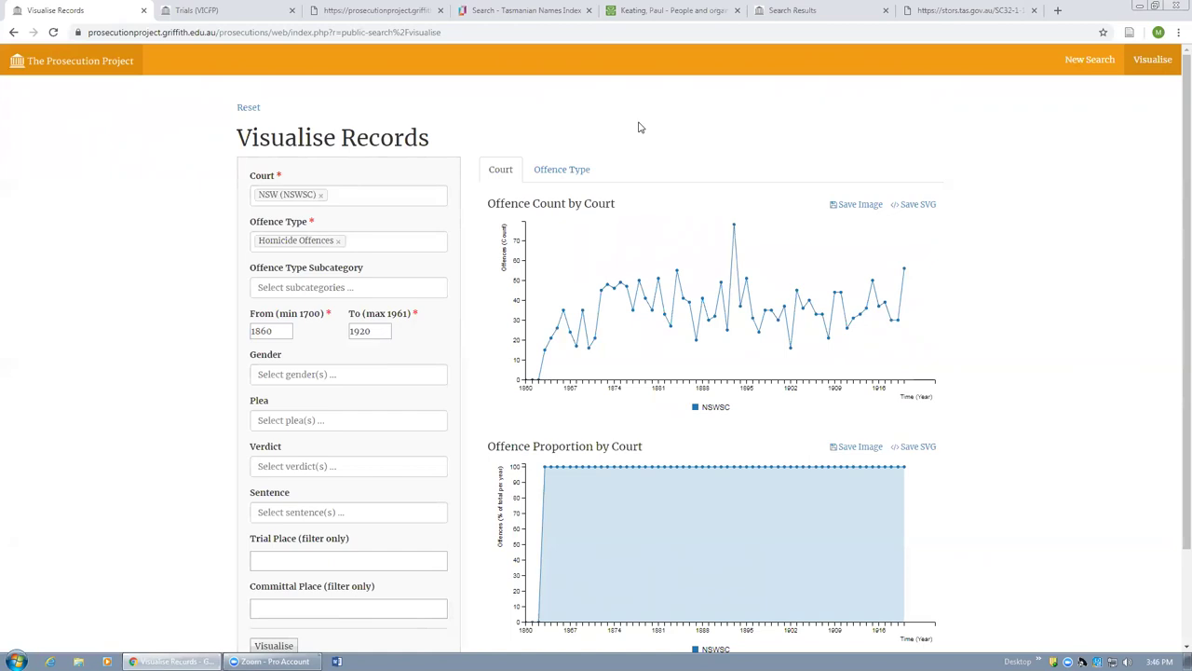
Return to the Prosecution Project home page and look over its featured trial, video and recent posts
left_click(84, 62)
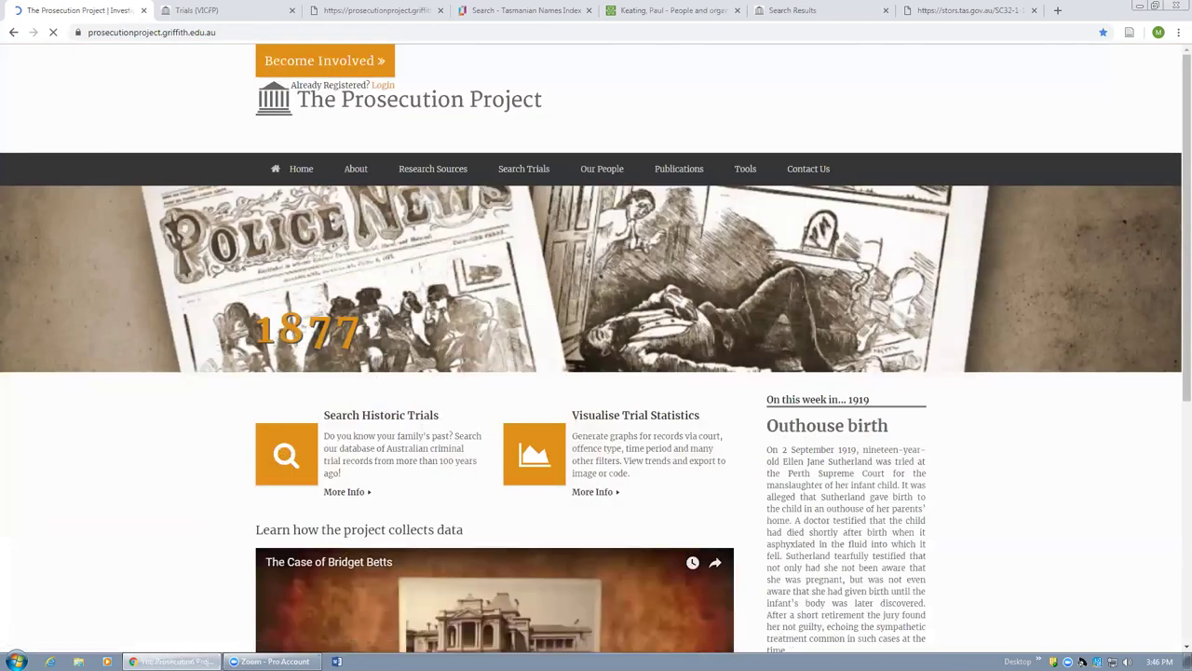
scroll(116, 462, "down", 2)
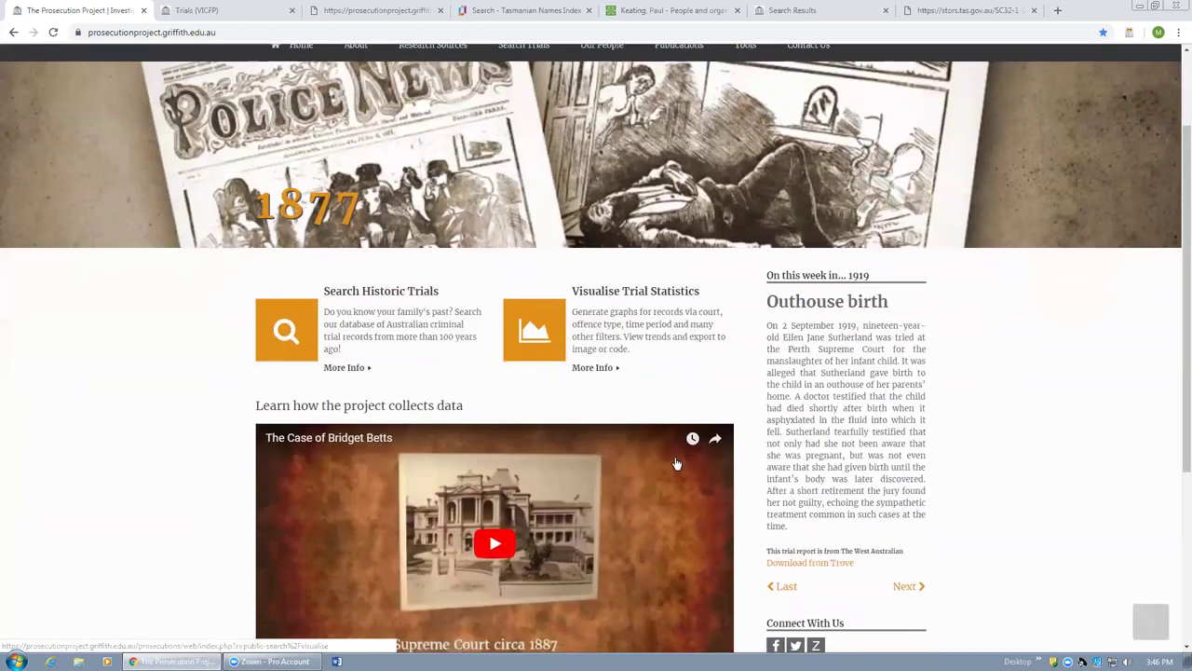
scroll(115, 462, "down", 1)
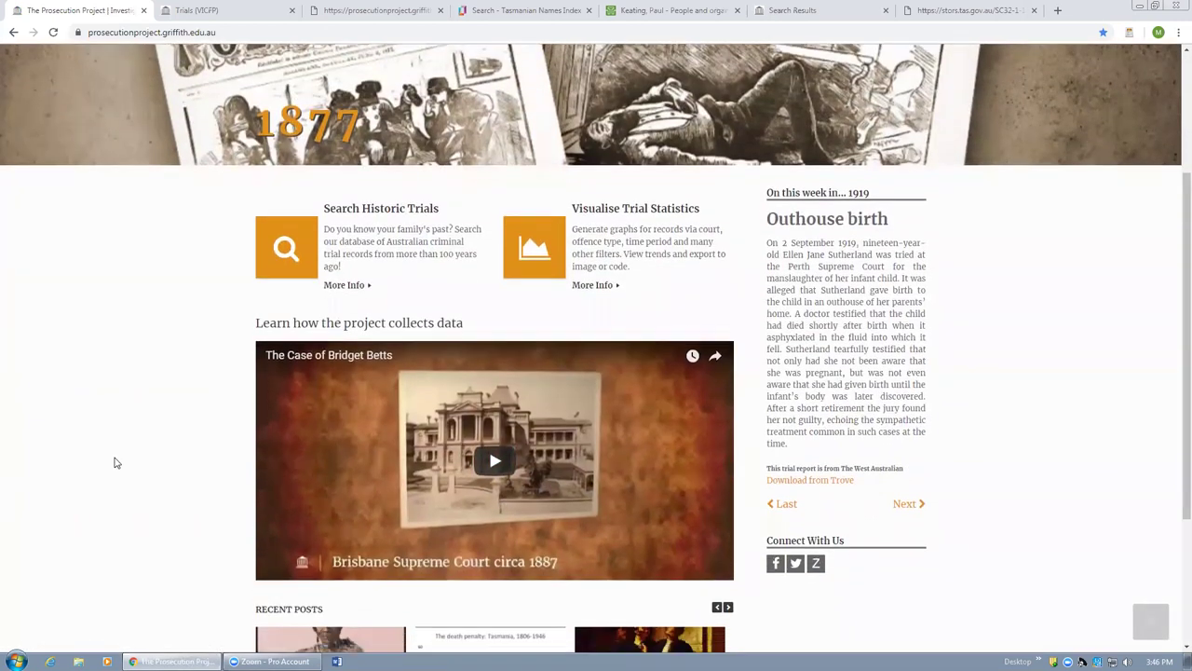
scroll(116, 462, "up", 2)
scroll(115, 462, "up", 1)
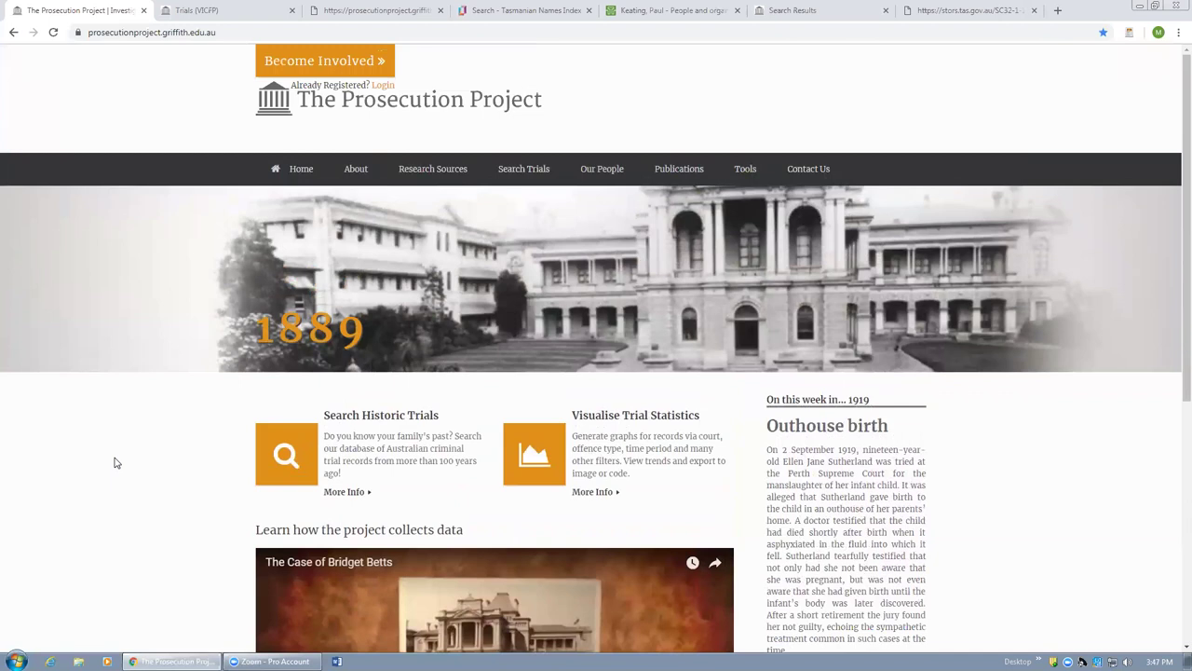